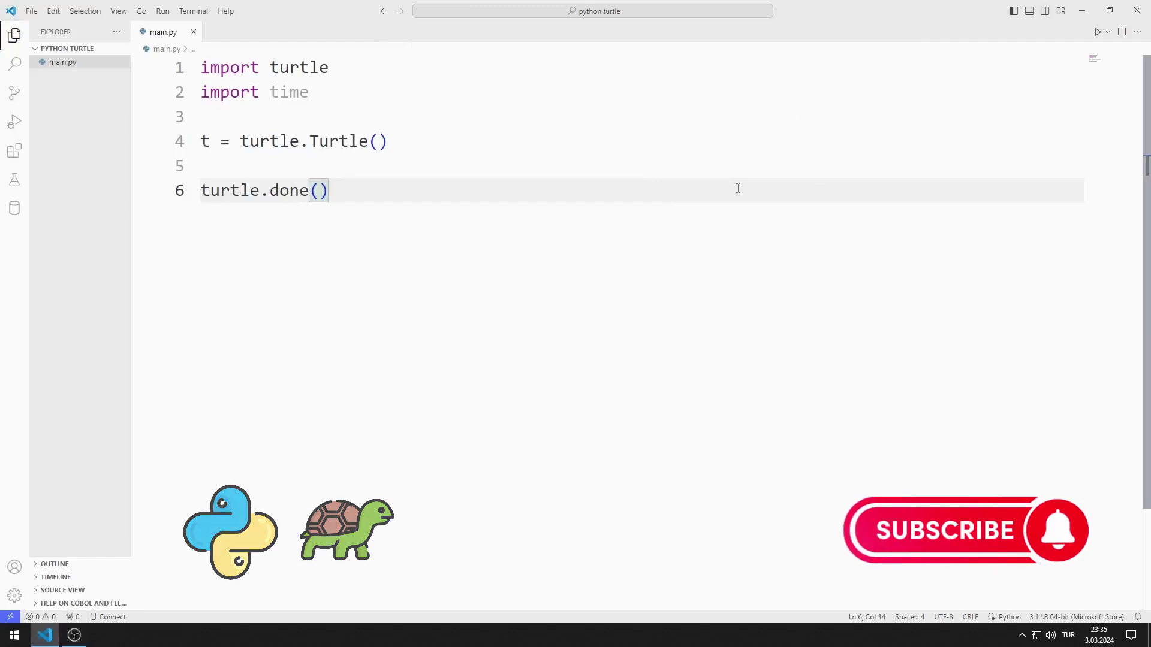
Step: Run the starter turtle script to show the blank Turtle Graphics window
left_click(1097, 34)
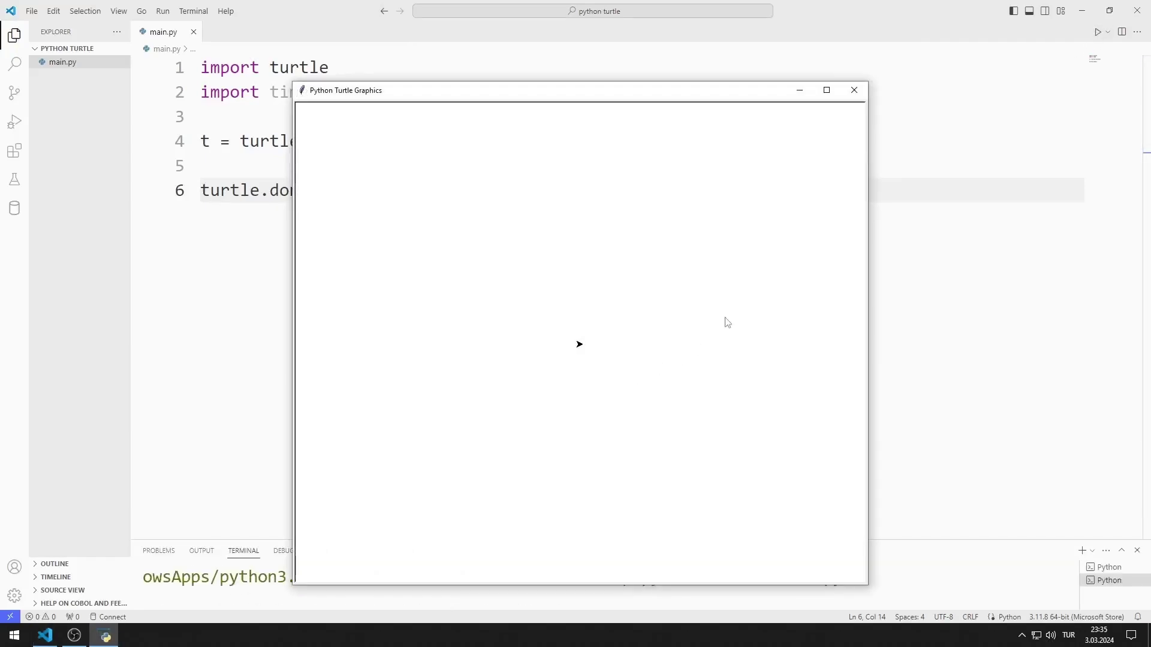
Step: Add time.sleep(1) and t.setheading(90) below the Turtle creation line
left_click(854, 90)
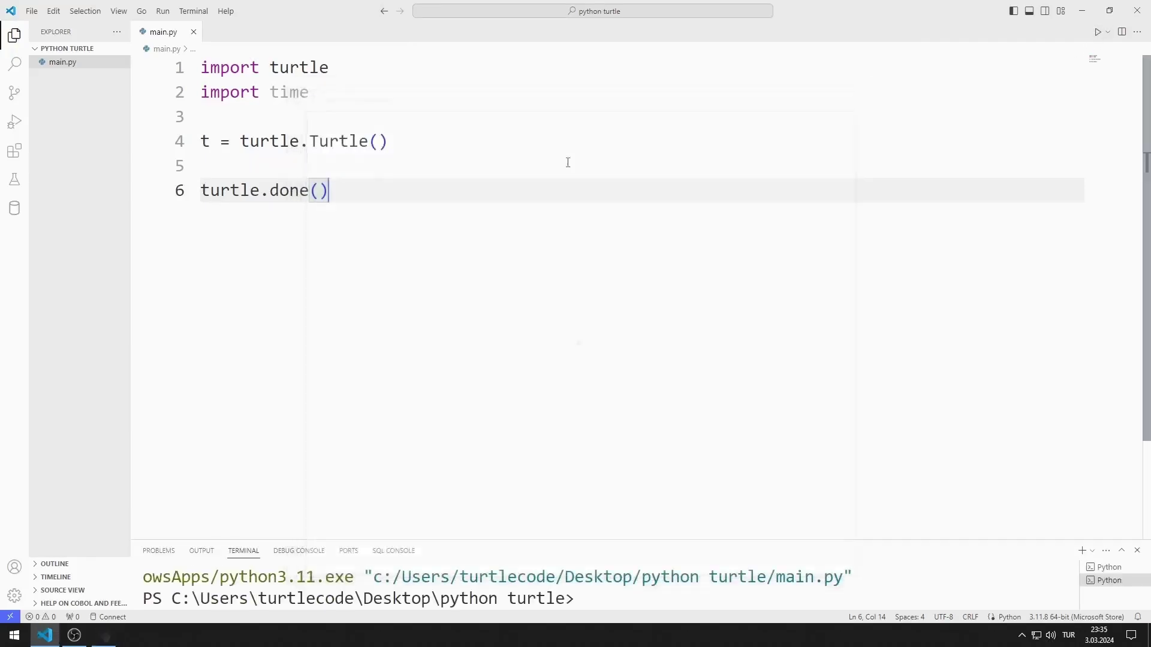
left_click(402, 140)
key("Return")
key("Return")
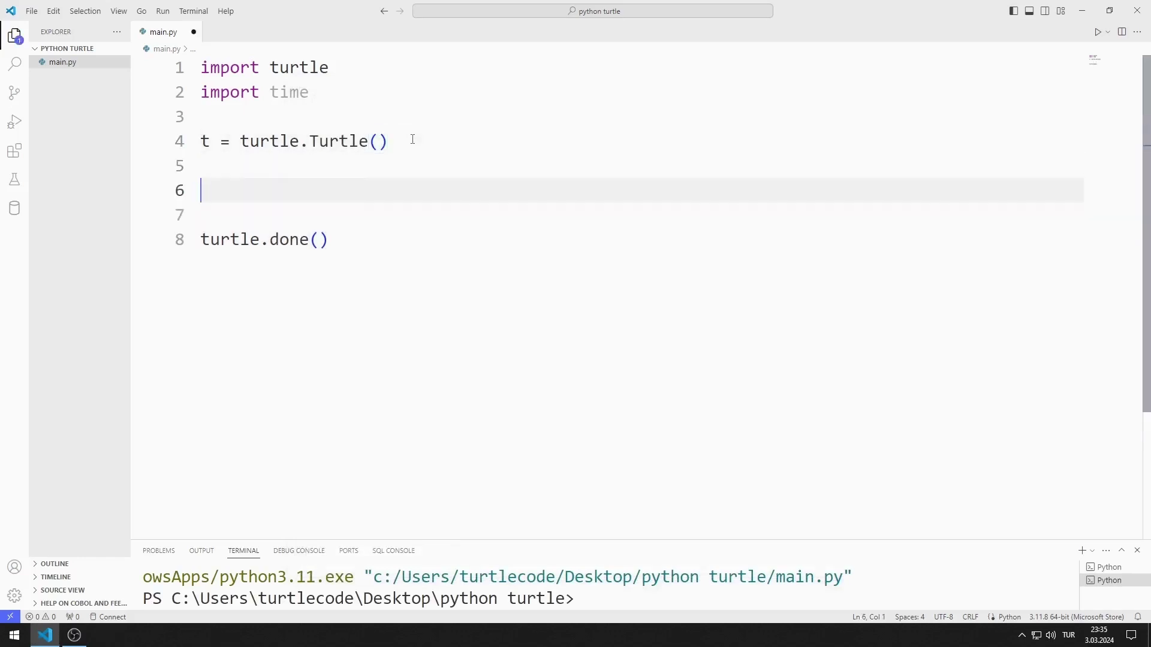
type("time.sleep")
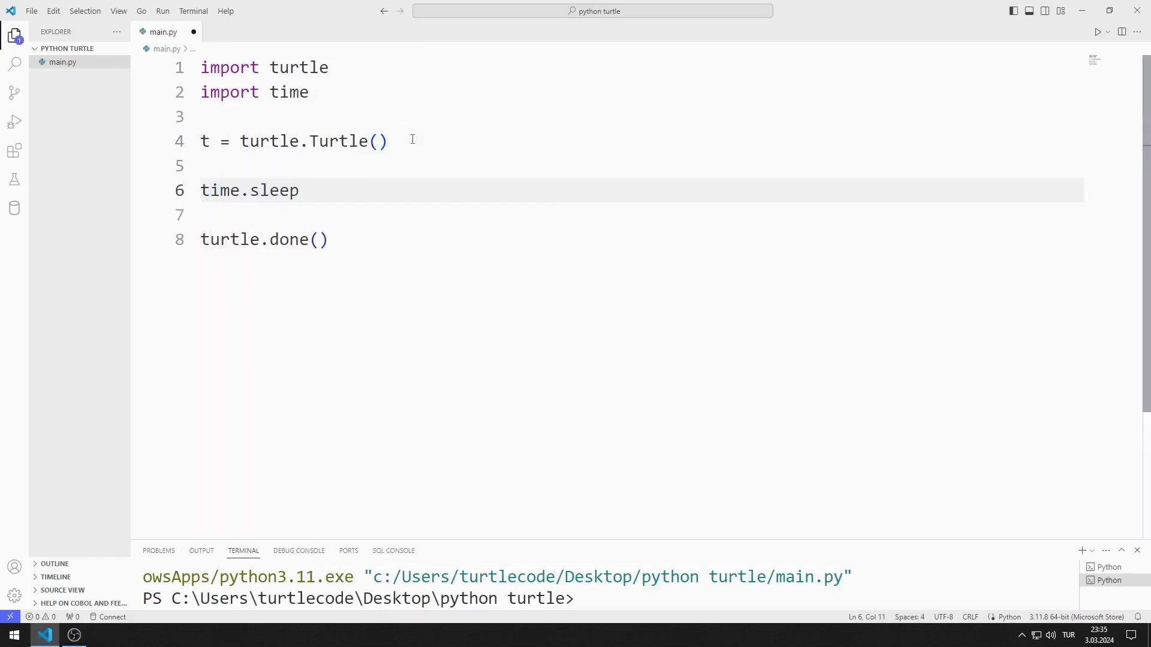
type("(1")
key("Right")
key("End")
key("Return")
key("Return")
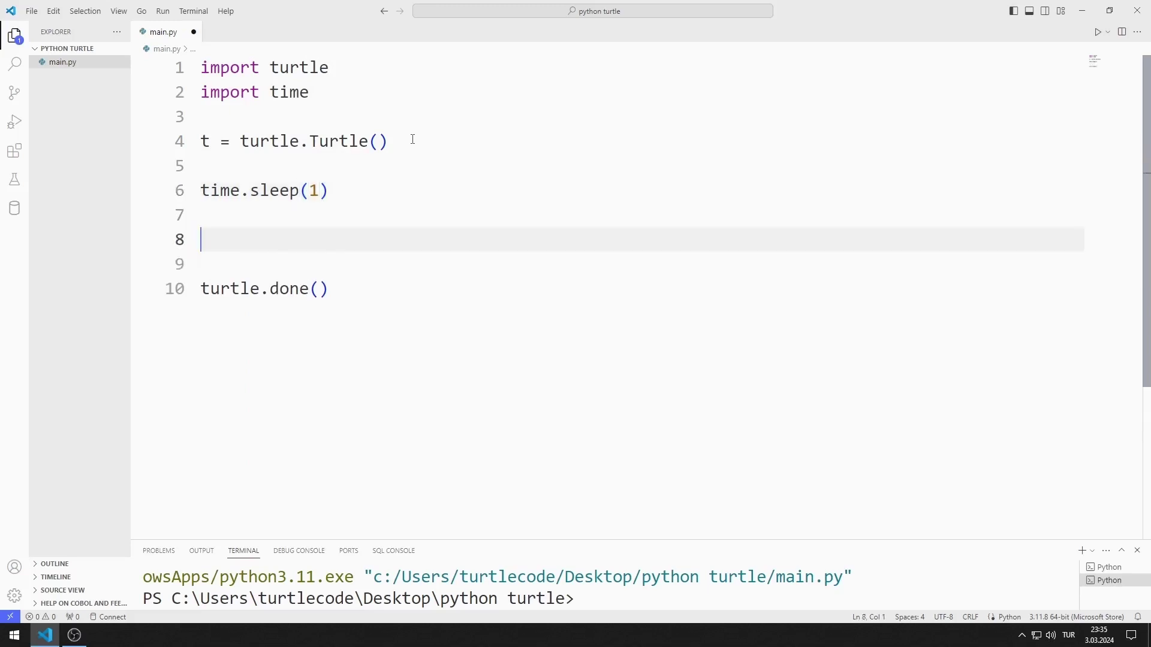
type("seth")
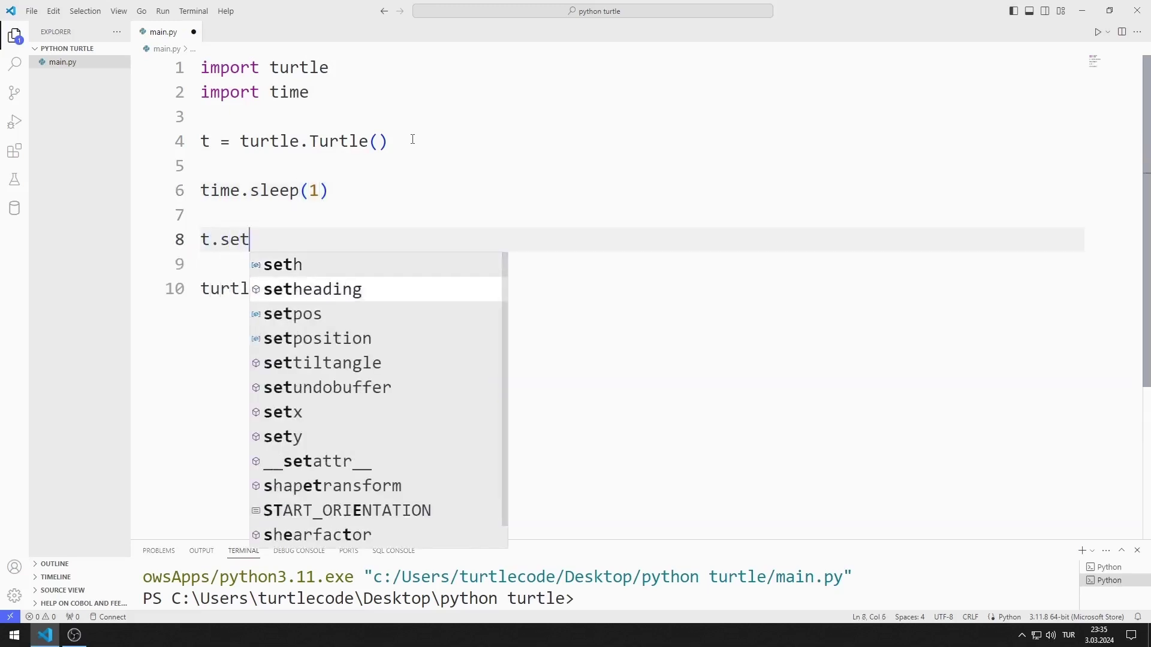
key("Tab")
type("(90")
key("End")
Step: Save and run the script to see the turtle face upward, then close its window
key("ctrl+s")
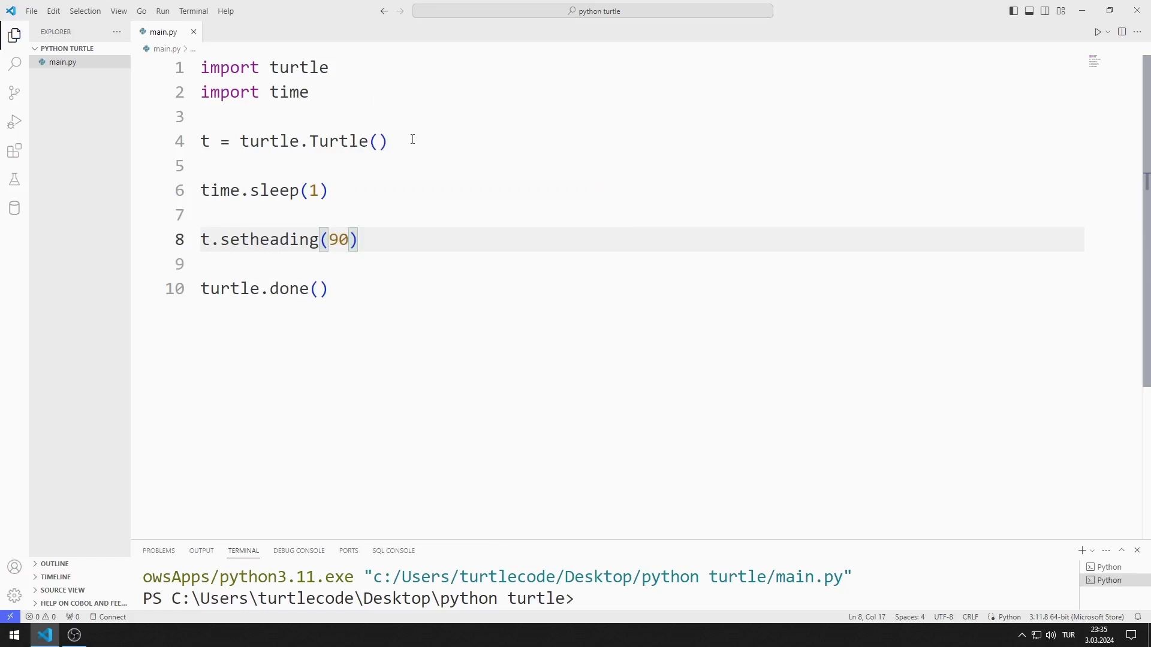
left_click(1096, 33)
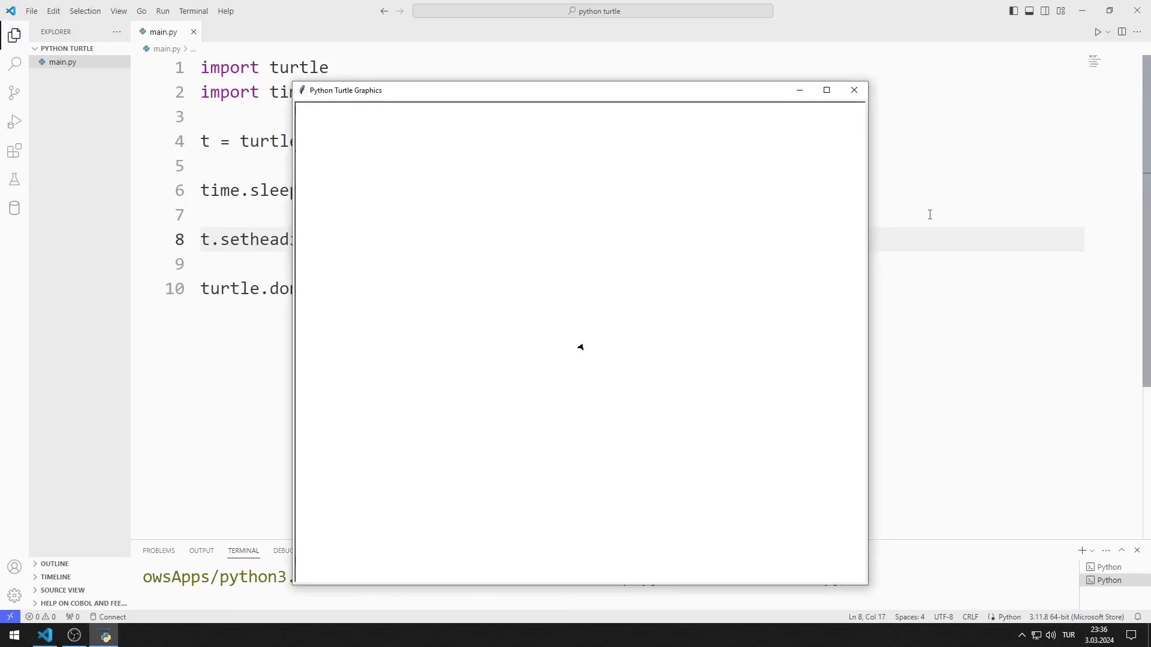
left_click(854, 91)
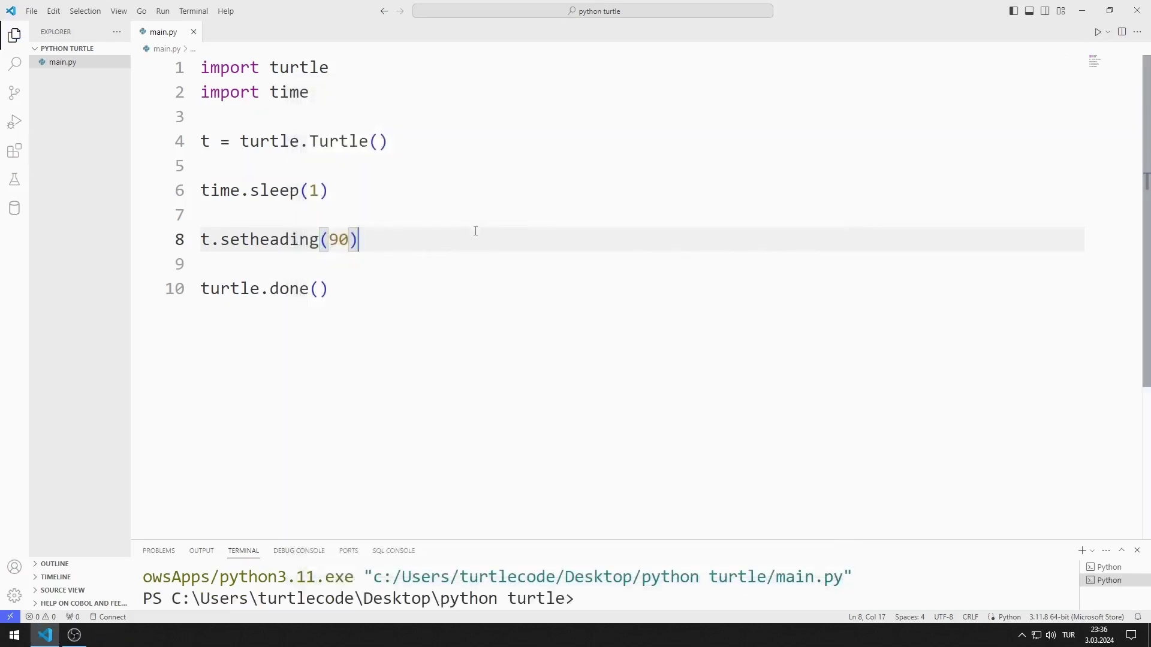
Step: Add another time.sleep(1) and t.forward(250), then run it to draw the upward line
key("Return")
key("Return")
type("time.sl")
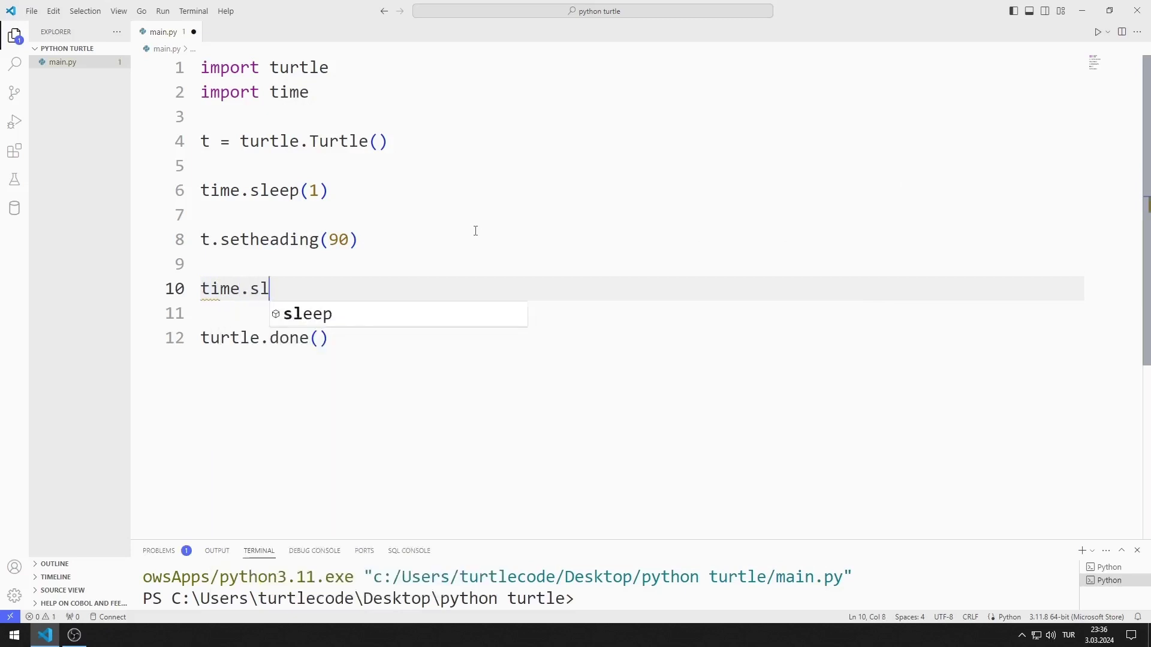
type("eep(1)")
key("Return")
key("Return")
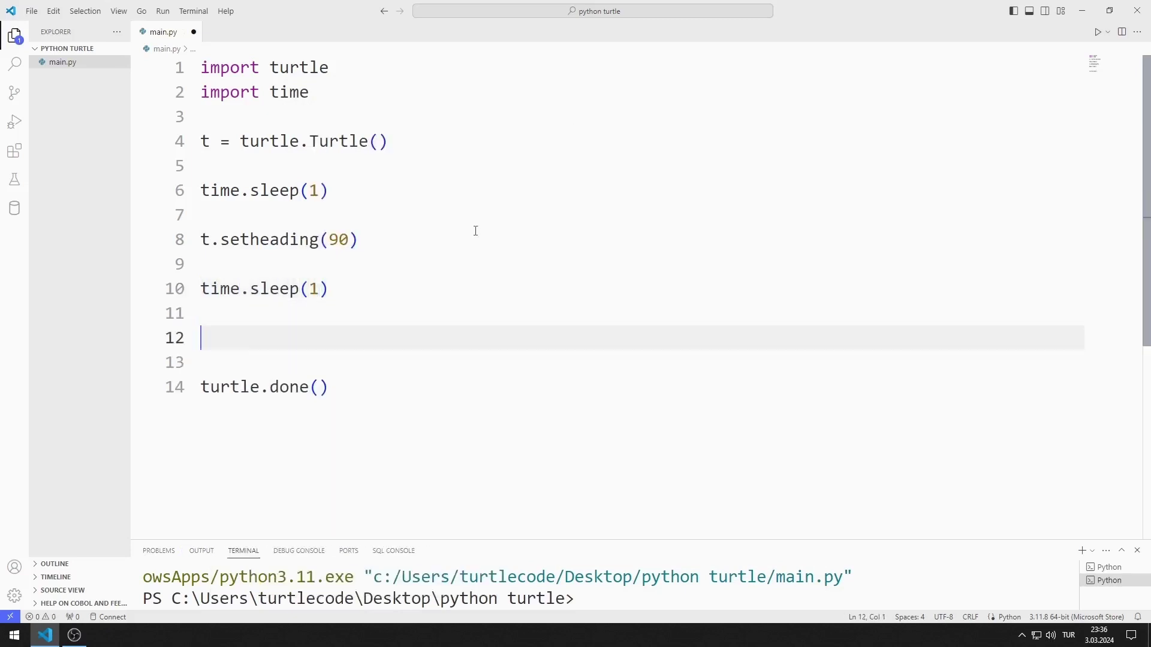
type("t.forward")
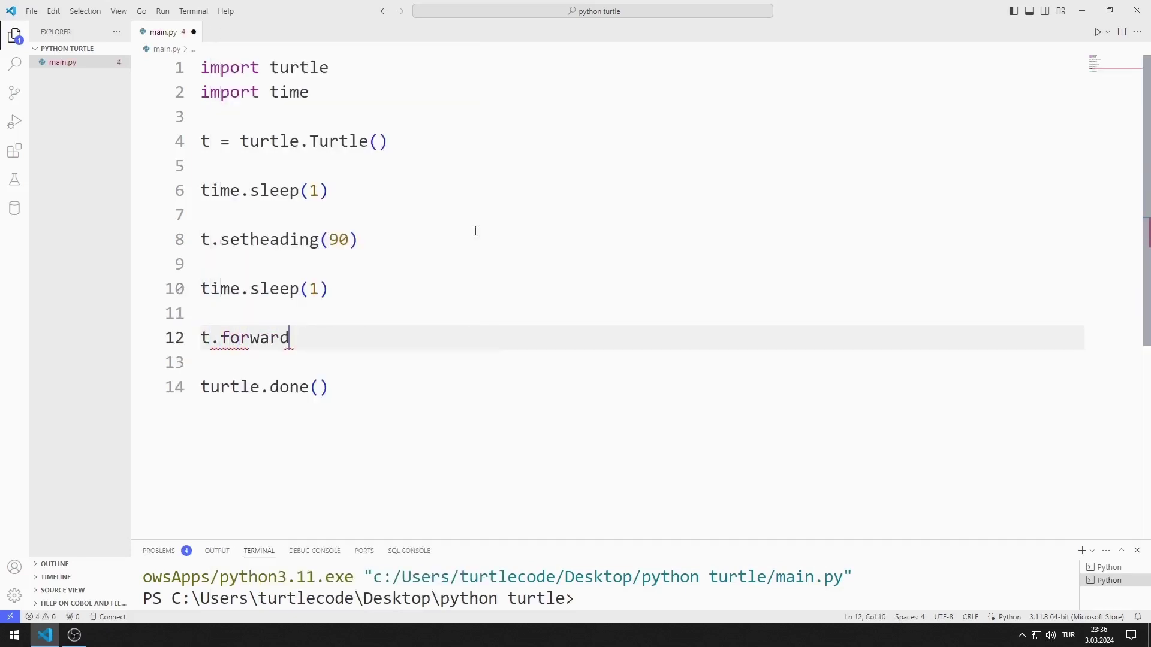
type("(250)")
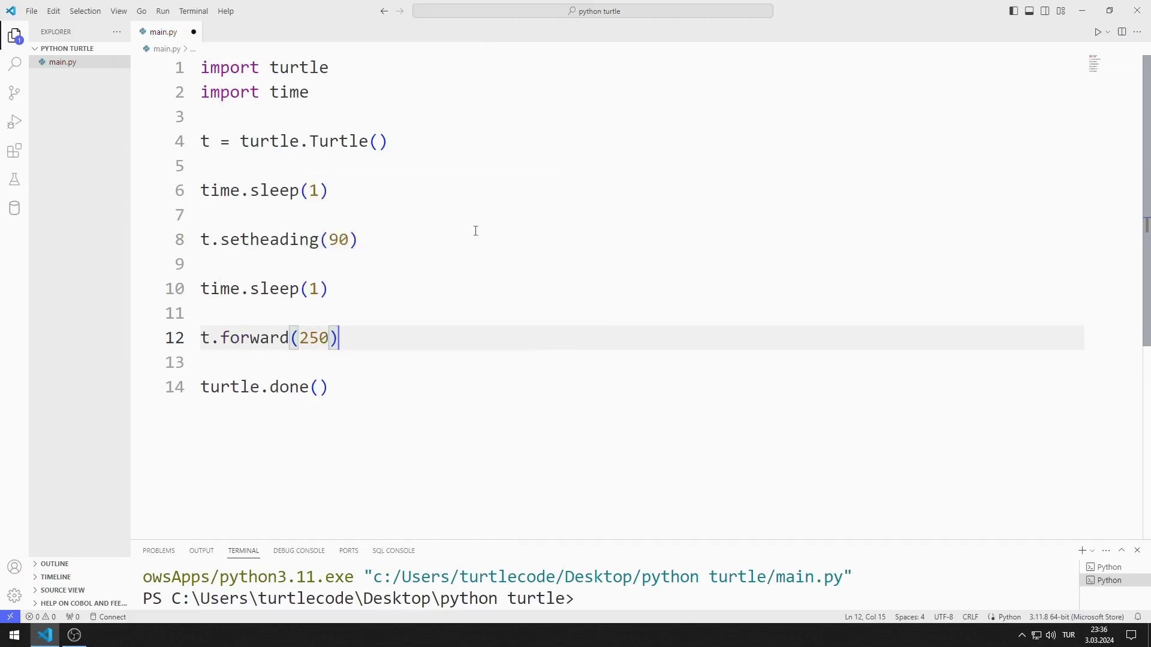
left_click(1097, 31)
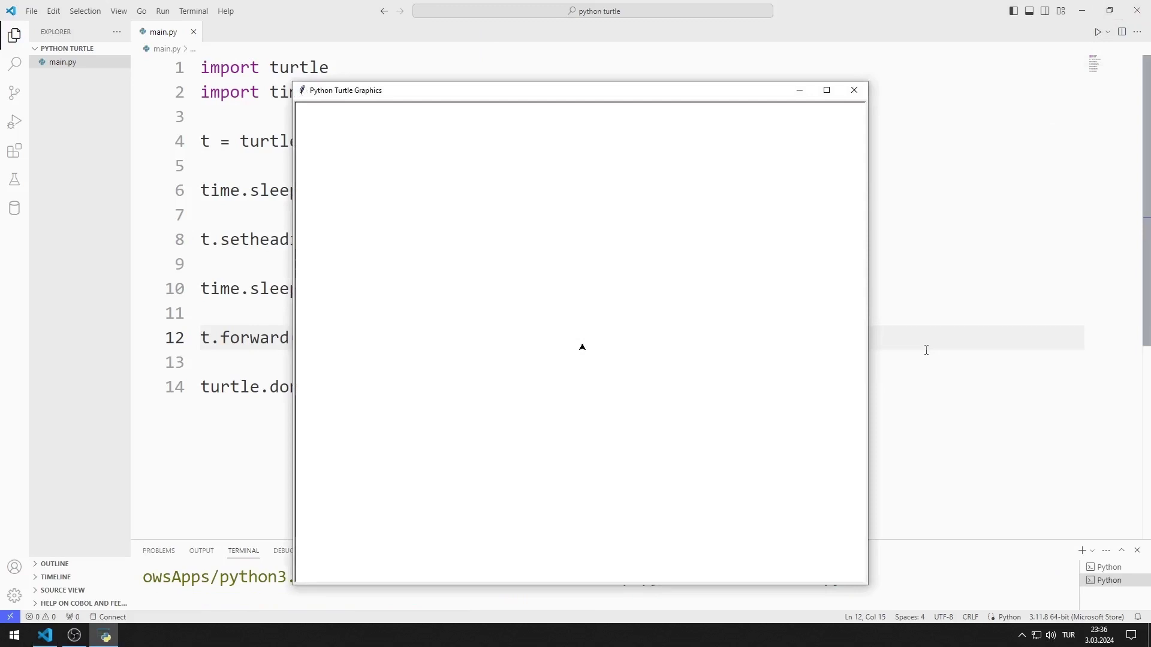
left_click(855, 90)
scroll(540, 252, "down", 2)
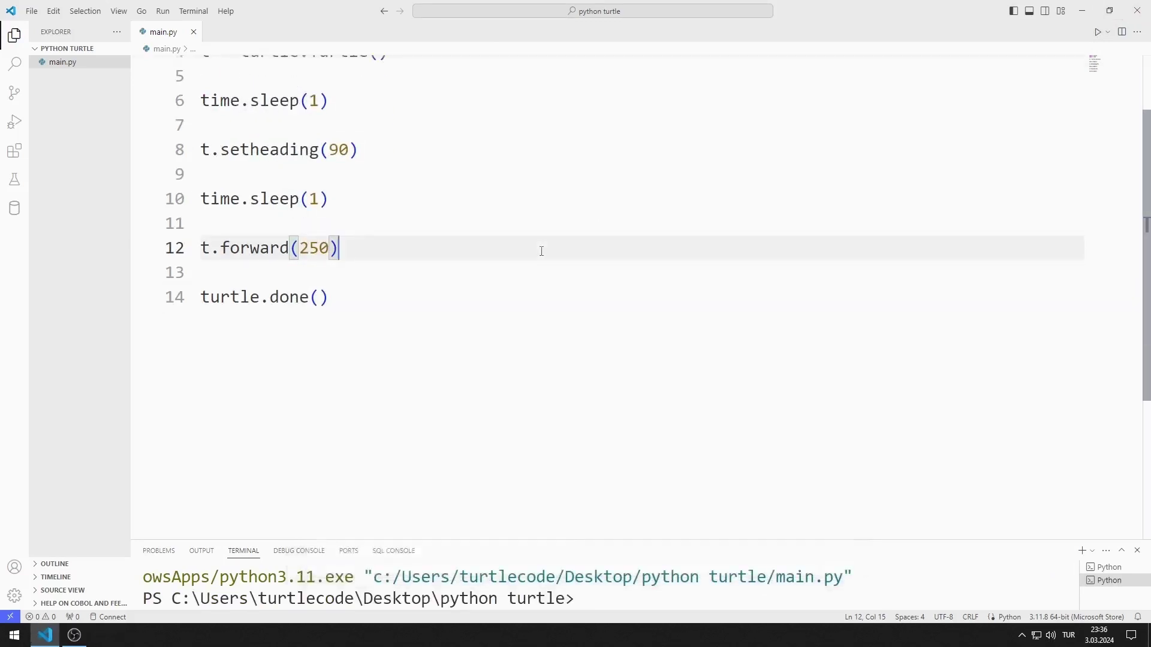
Step: Add a one-second pause and t.setheading(0) after the forward line
key("Return")
key("Return")
type("time.sle")
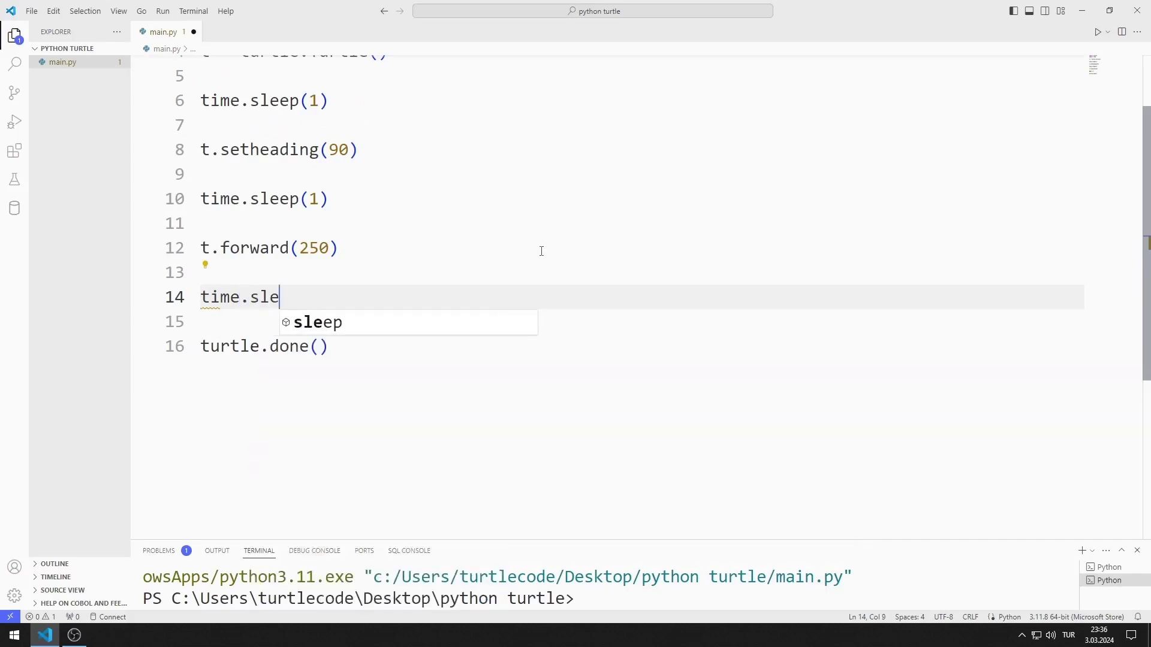
type("ep(1")
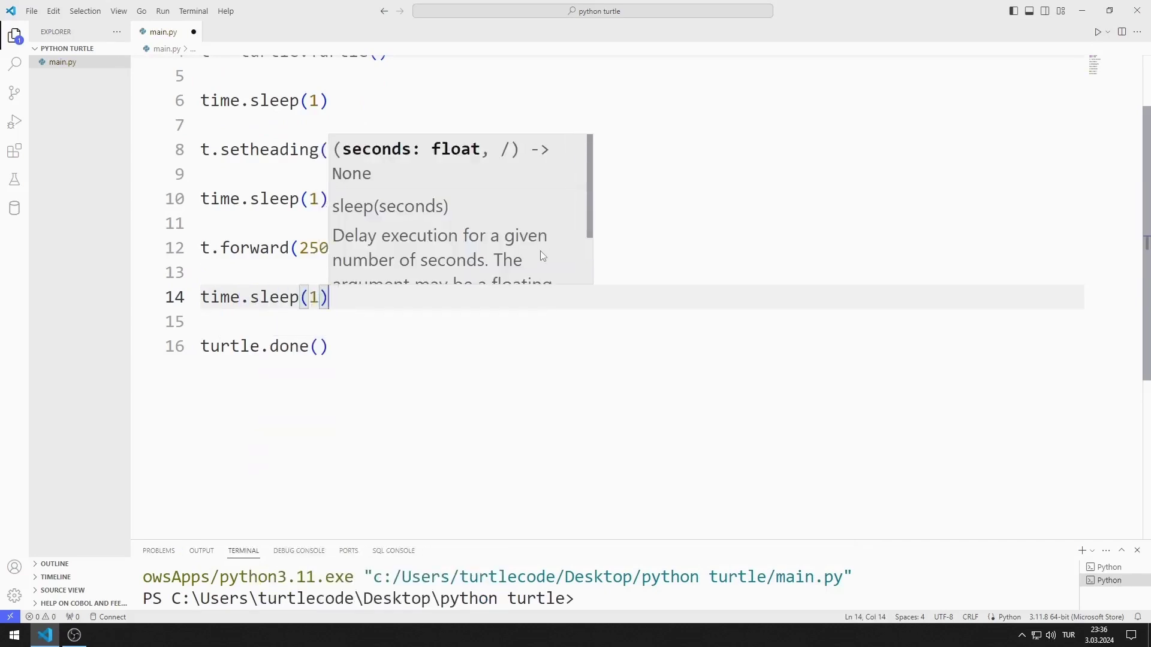
key("End")
key("Return")
key("Return")
type("t")
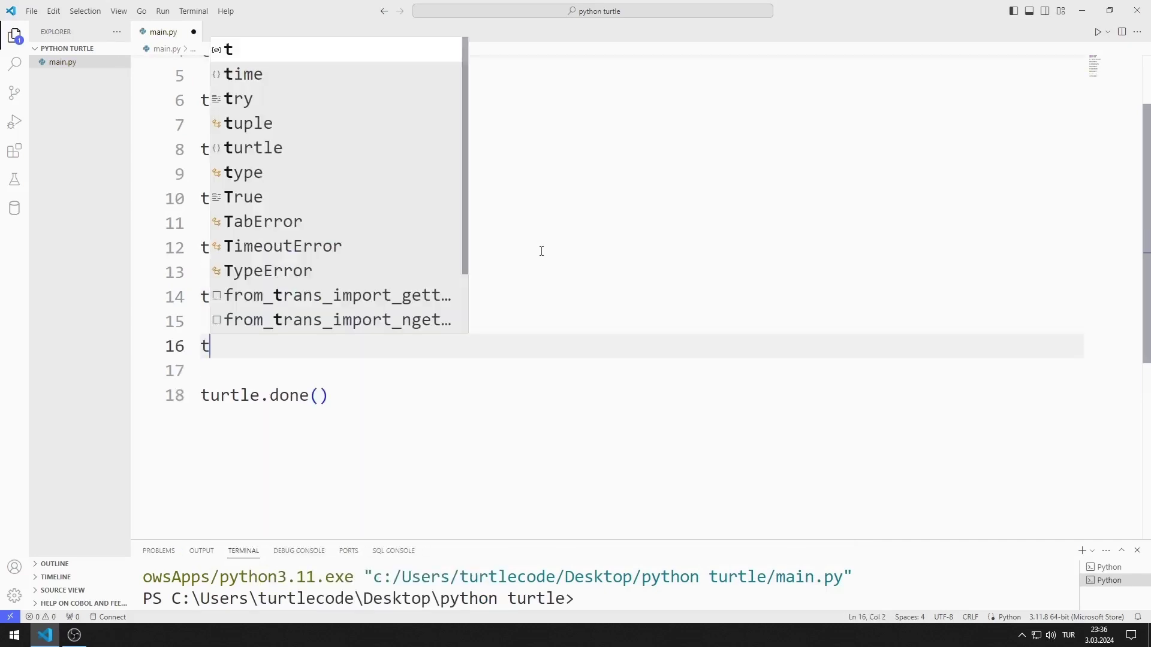
type(".sethe")
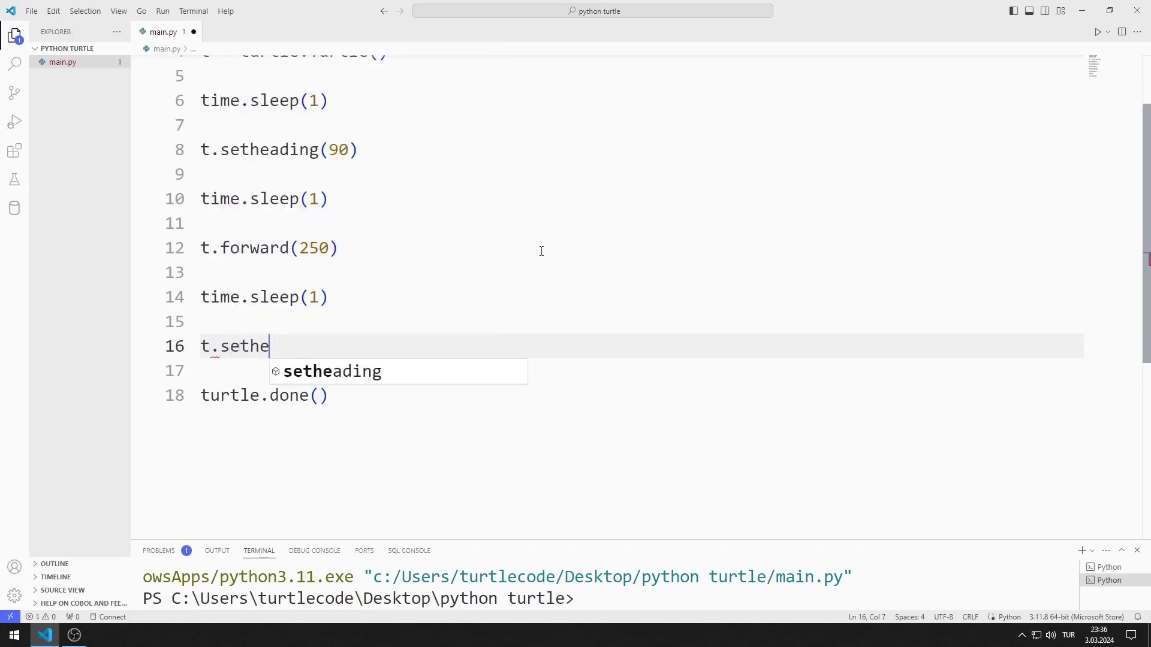
type("ading(0")
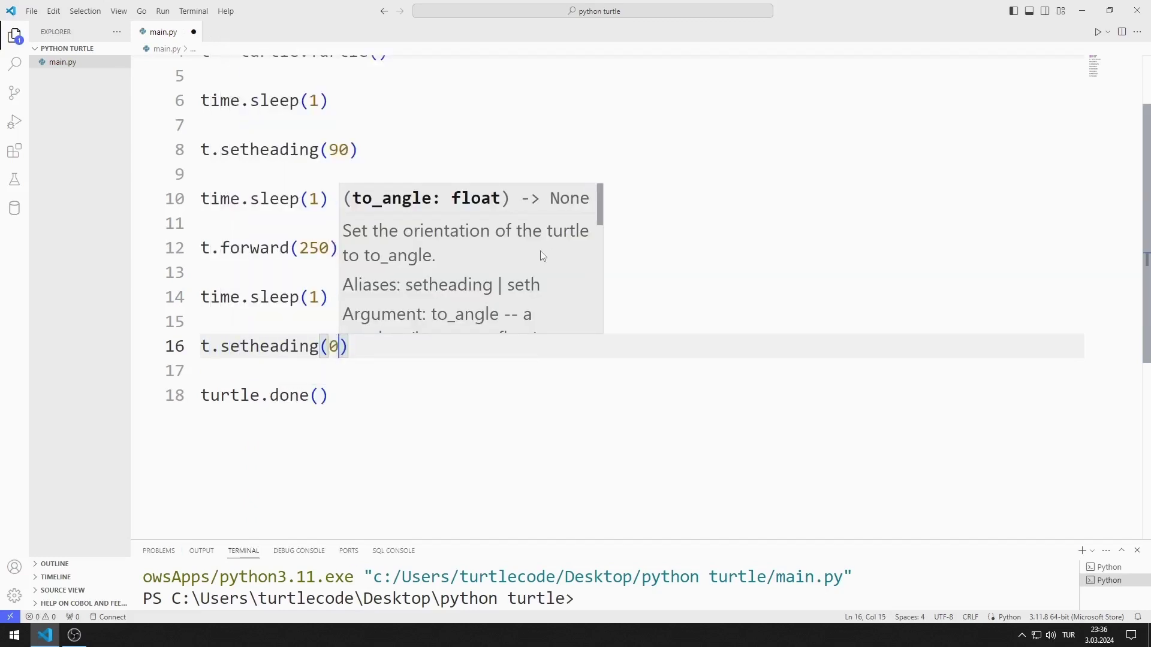
key("End")
key("Return")
key("Return")
type("time")
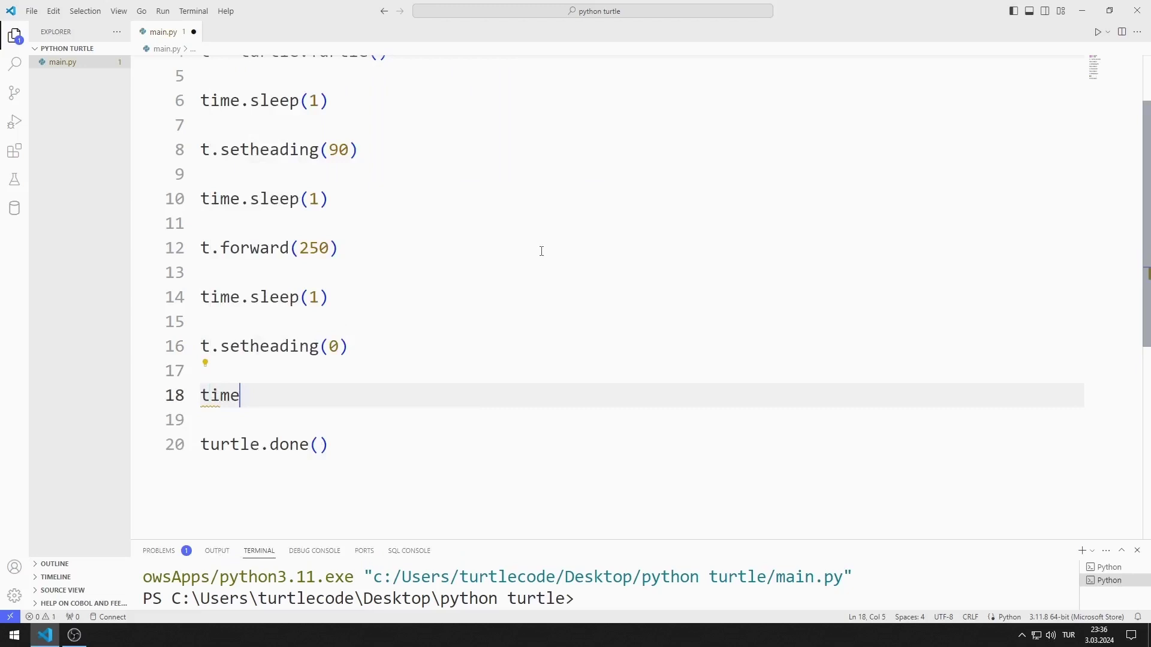
type(".sleep(1")
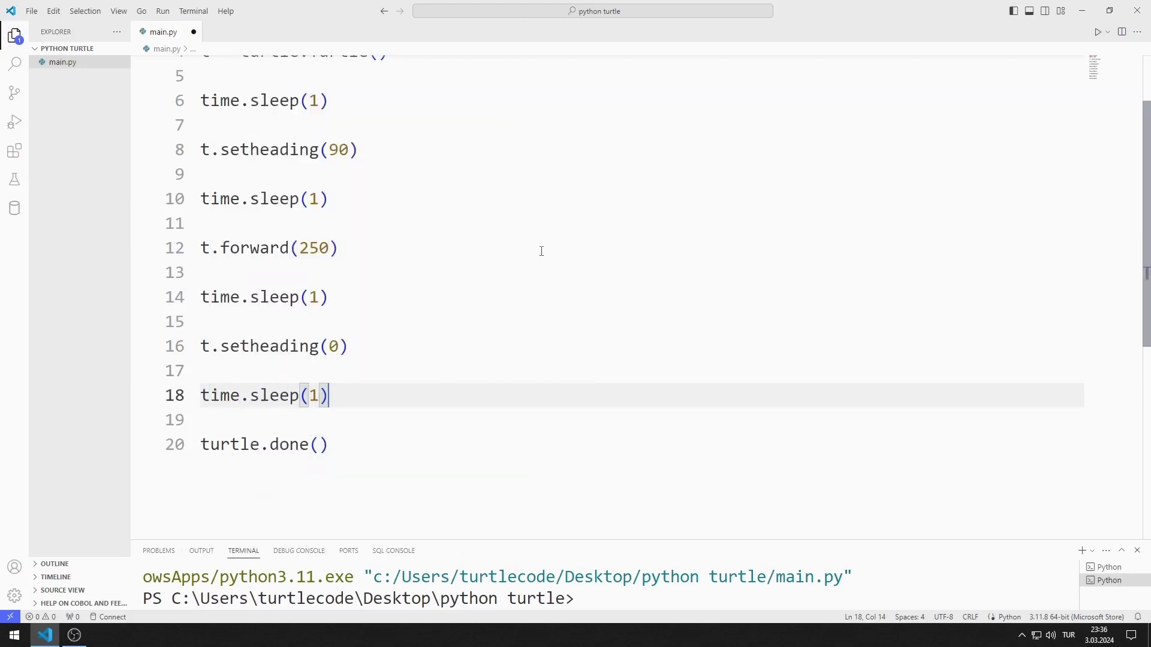
Step: Add another pause and t.forward(250), then save and run the L-shaped path
key("End")
key("Return")
key("Return")
type("t.forward")
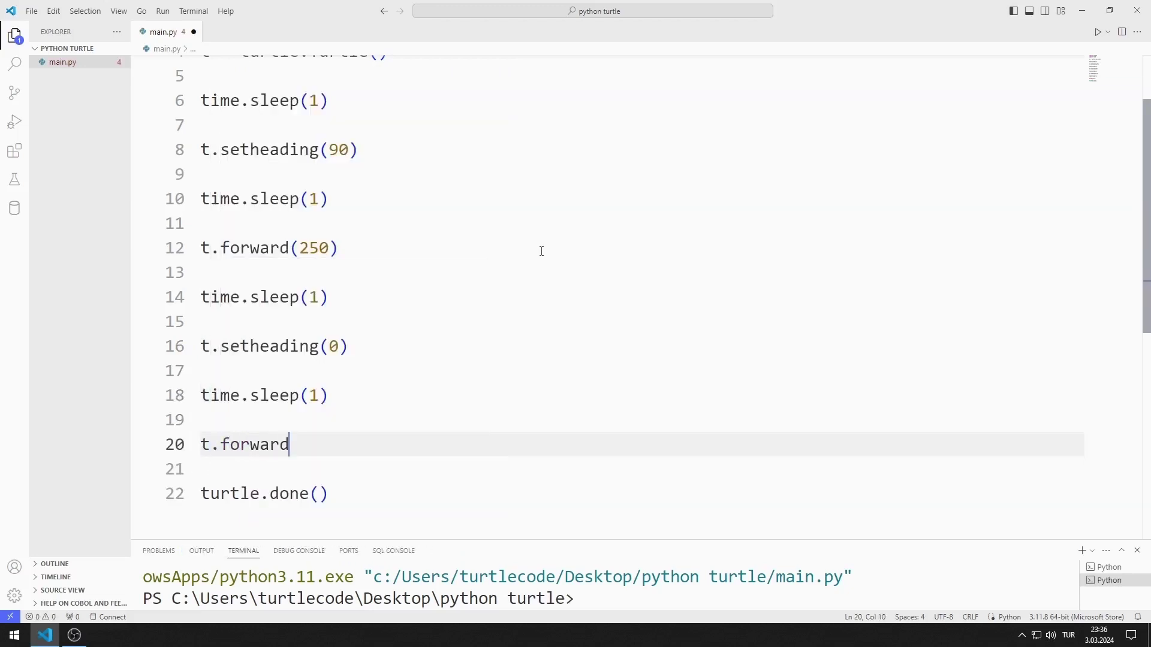
type("(250")
key("End")
key("ctrl+s")
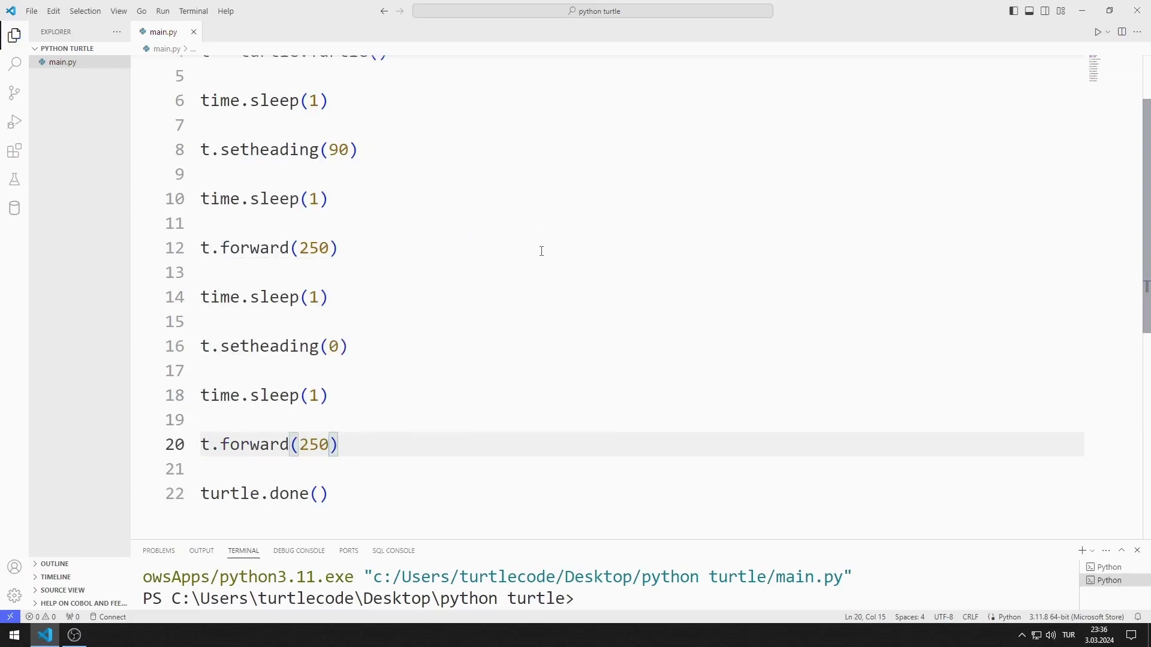
left_click(1097, 33)
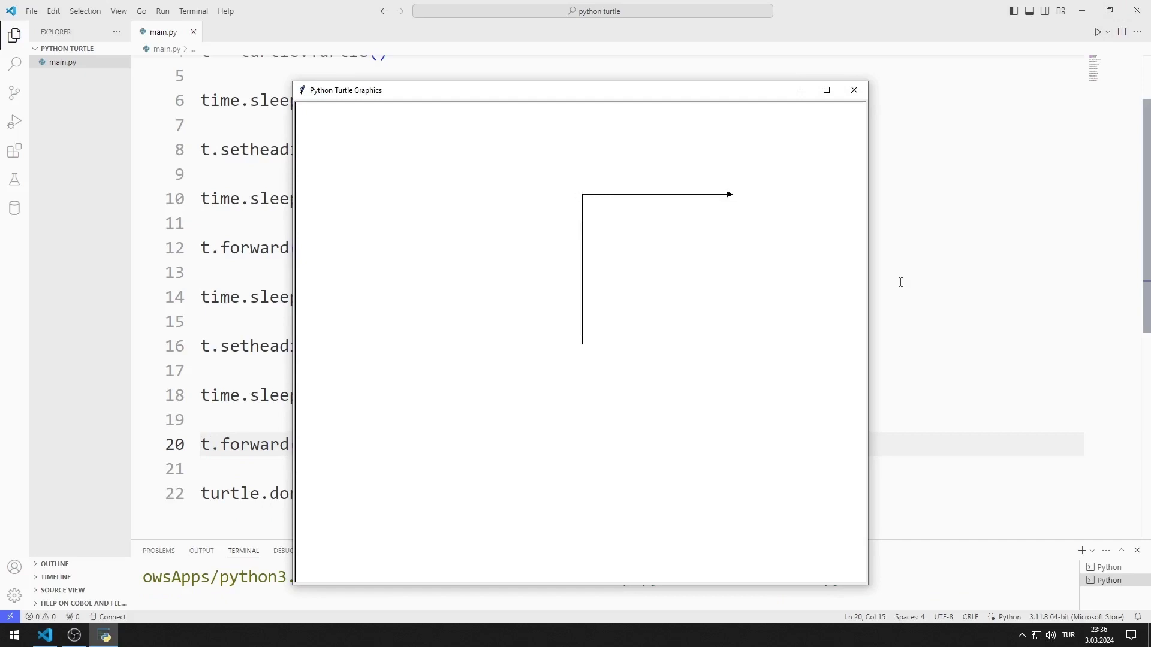
left_click(854, 90)
left_click_drag(340, 445, 192, 187)
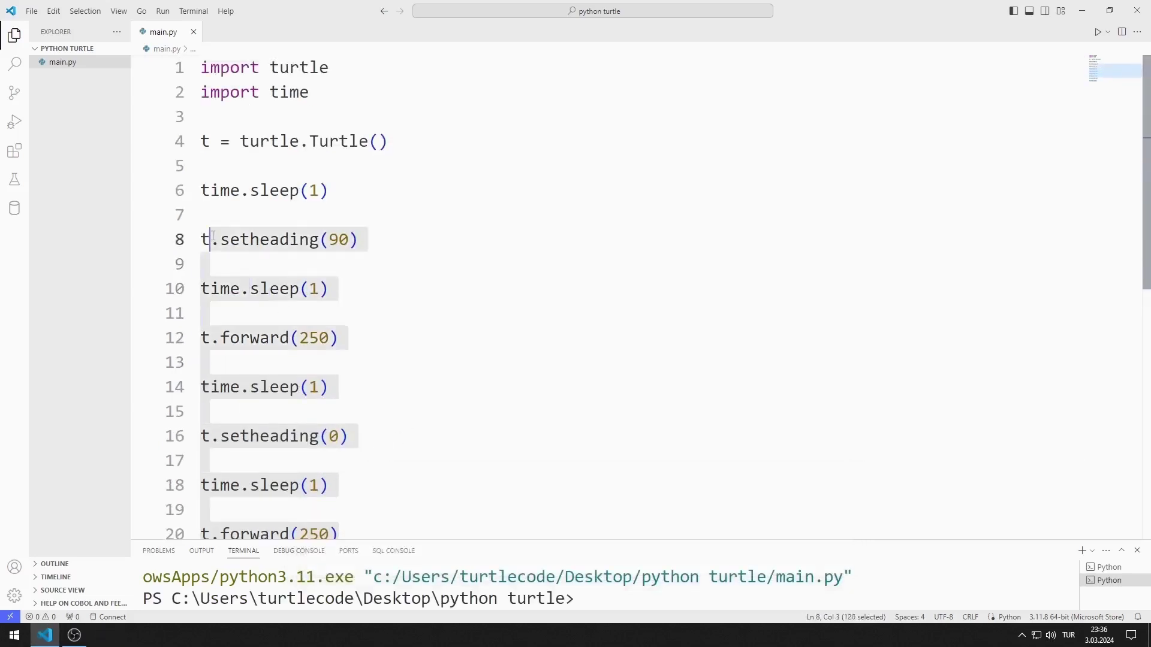
type("for _ i")
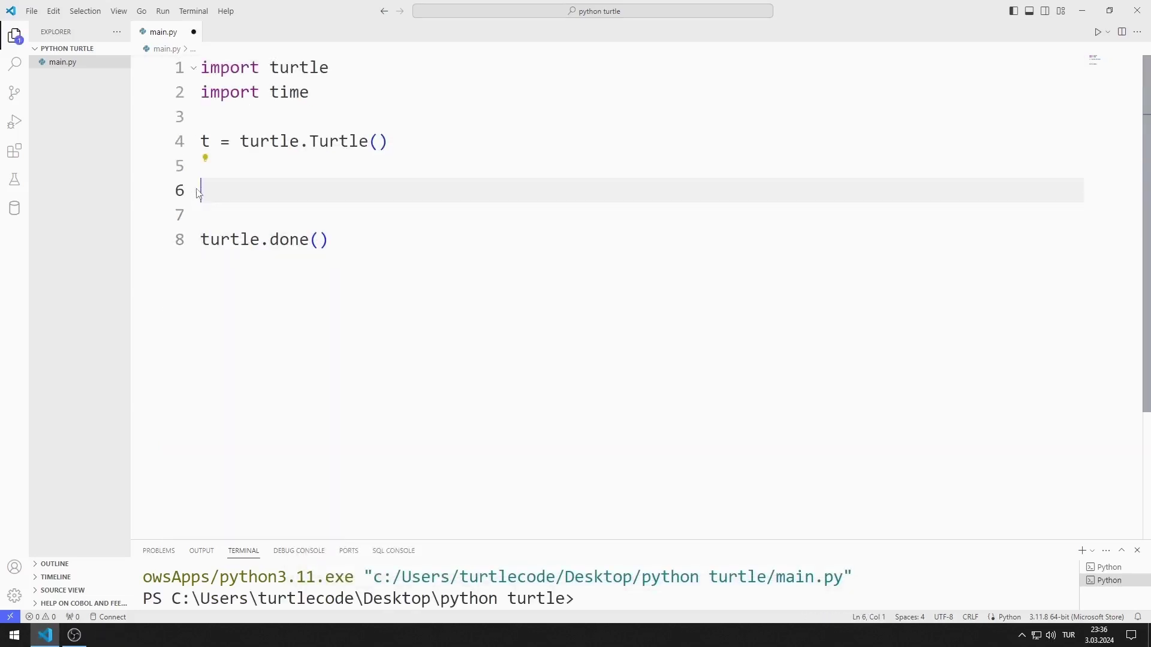
type("n")
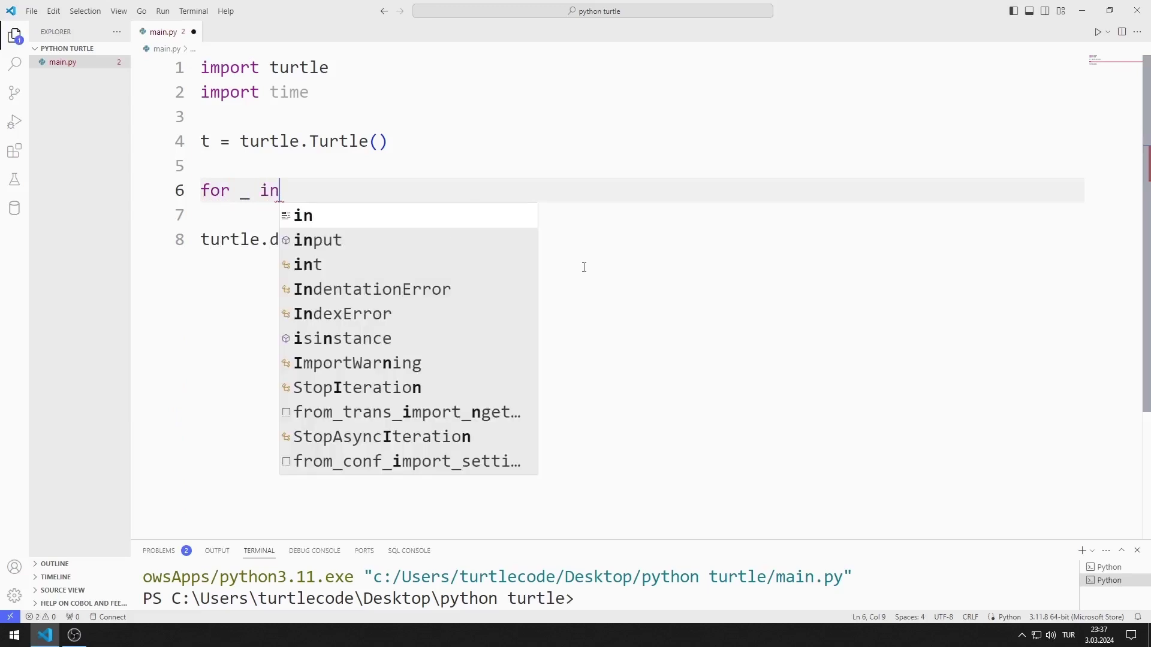
type(" range(4")
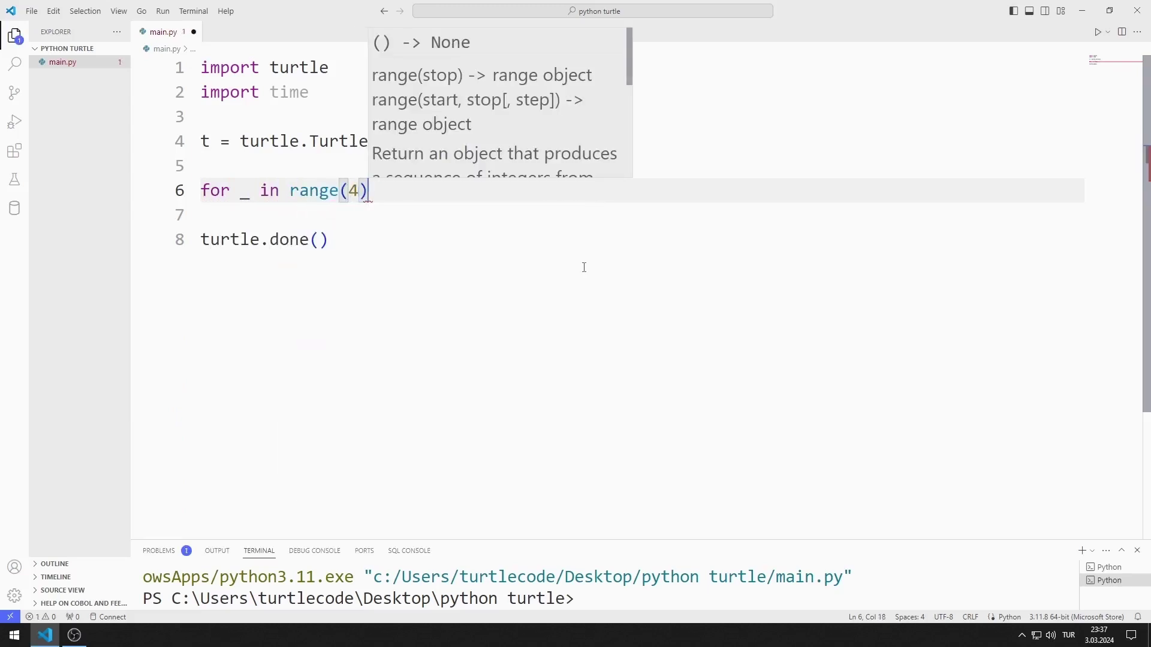
type("):")
Step: Start a for _ in range(4) loop with x = x + 90, a pause and t.setheading(x)
key("Return")
type("x ")
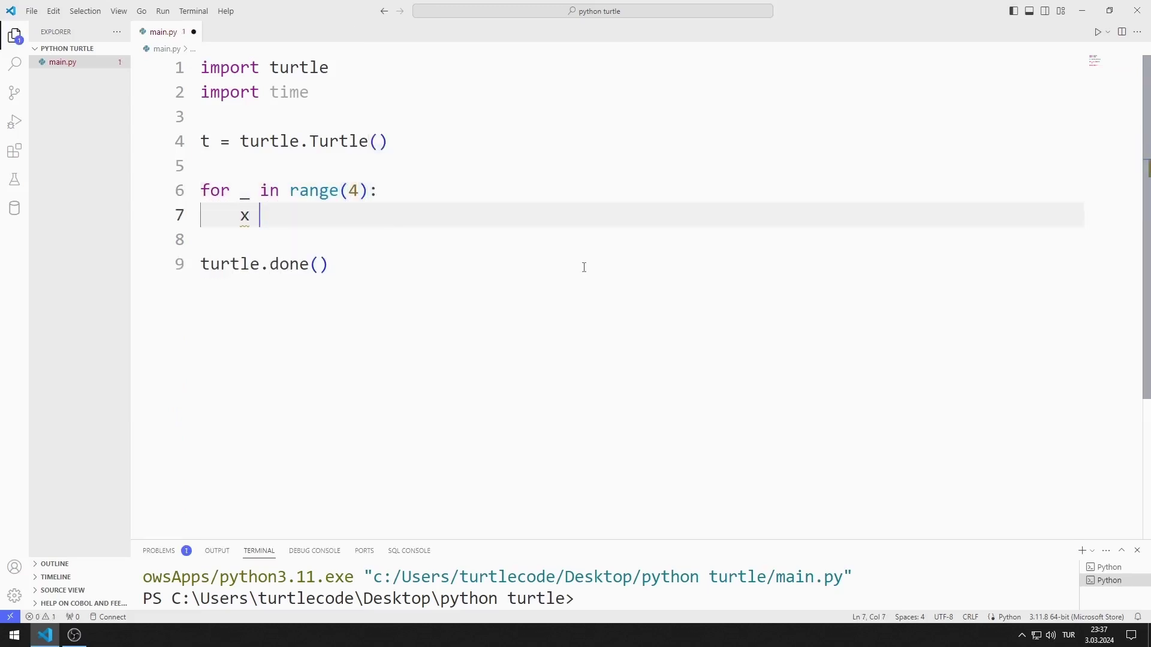
type("= x +9")
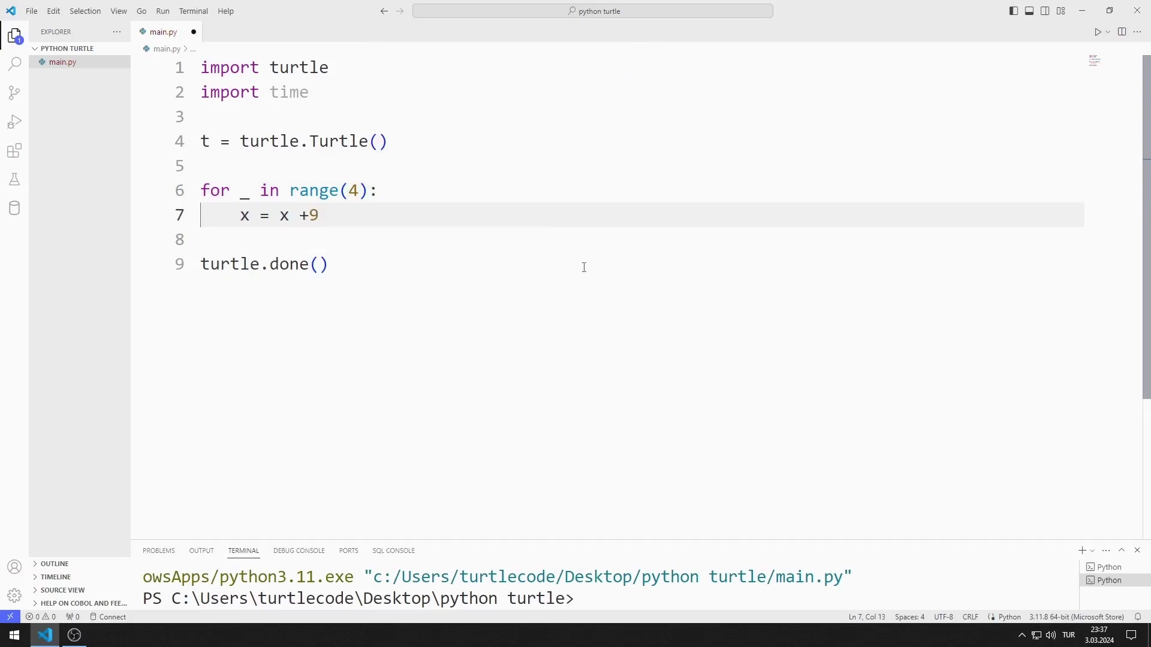
key("BackSpace")
type(" 90")
key("Return")
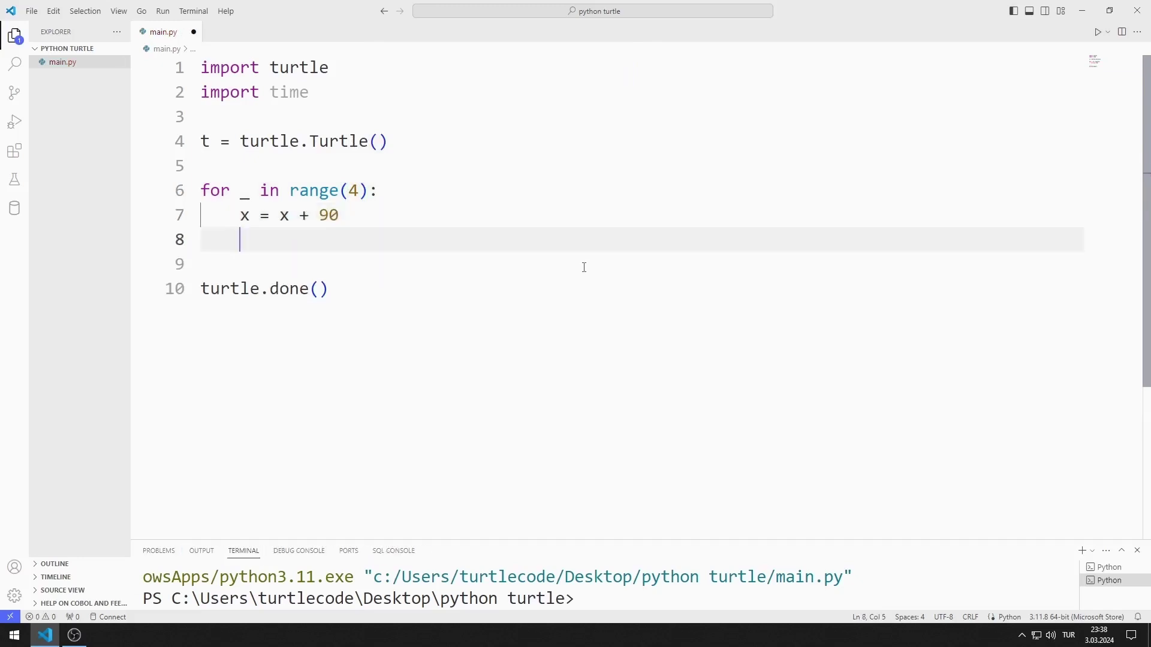
type("time.sleep(")
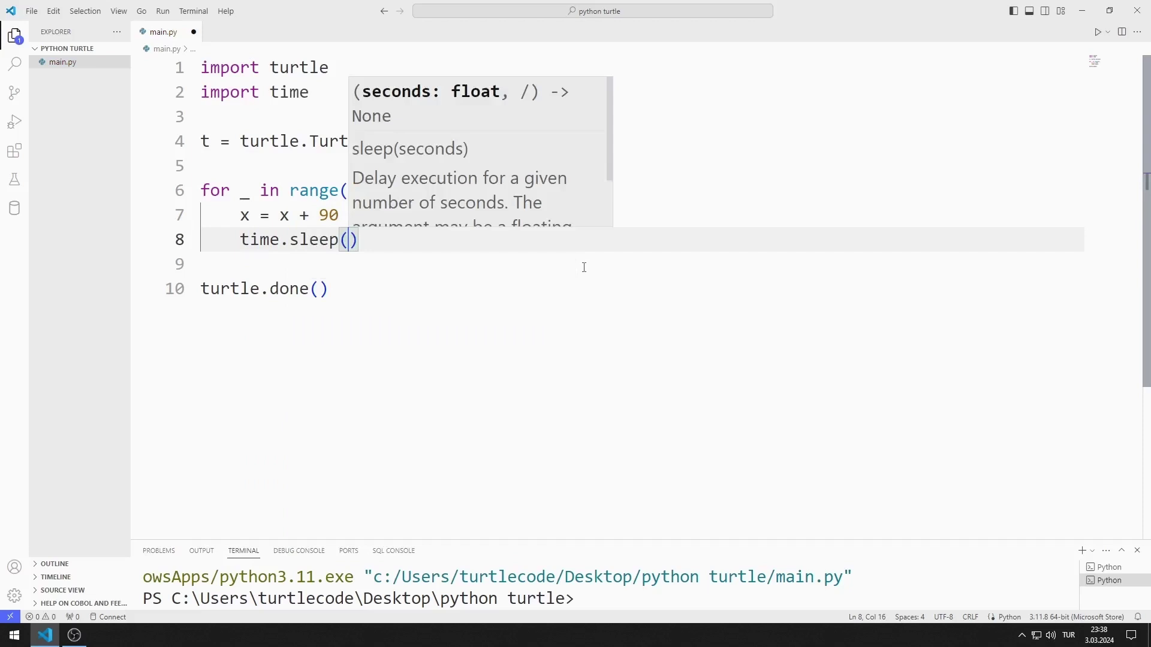
type("1)")
key("Return")
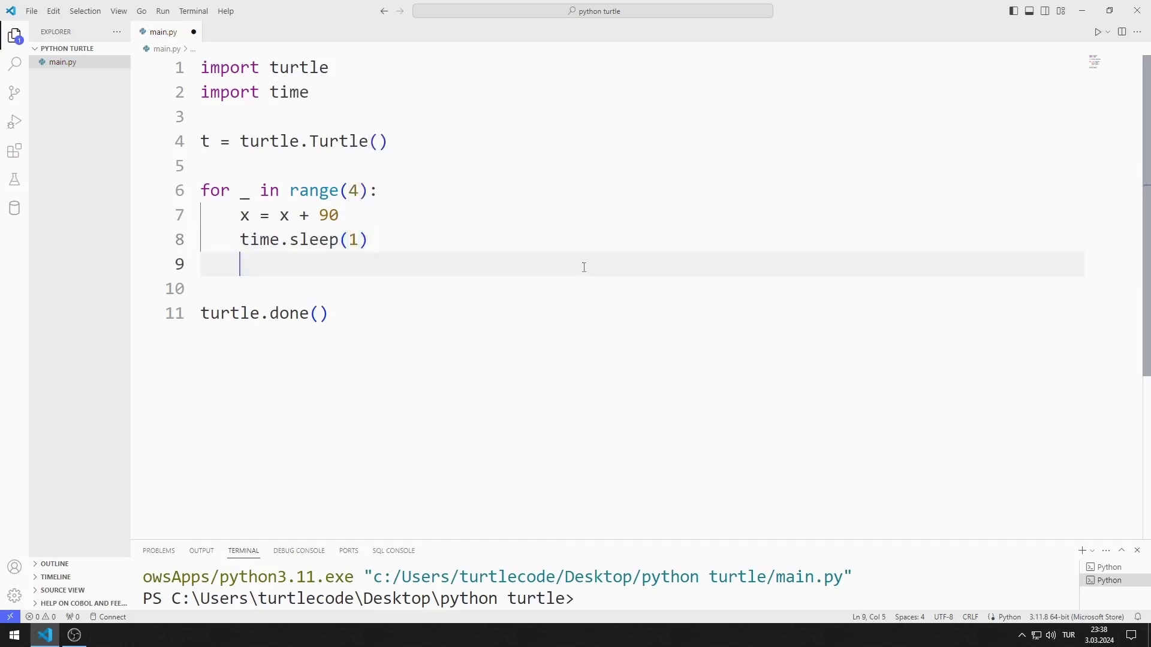
type("t.set")
key("Down")
key("Tab")
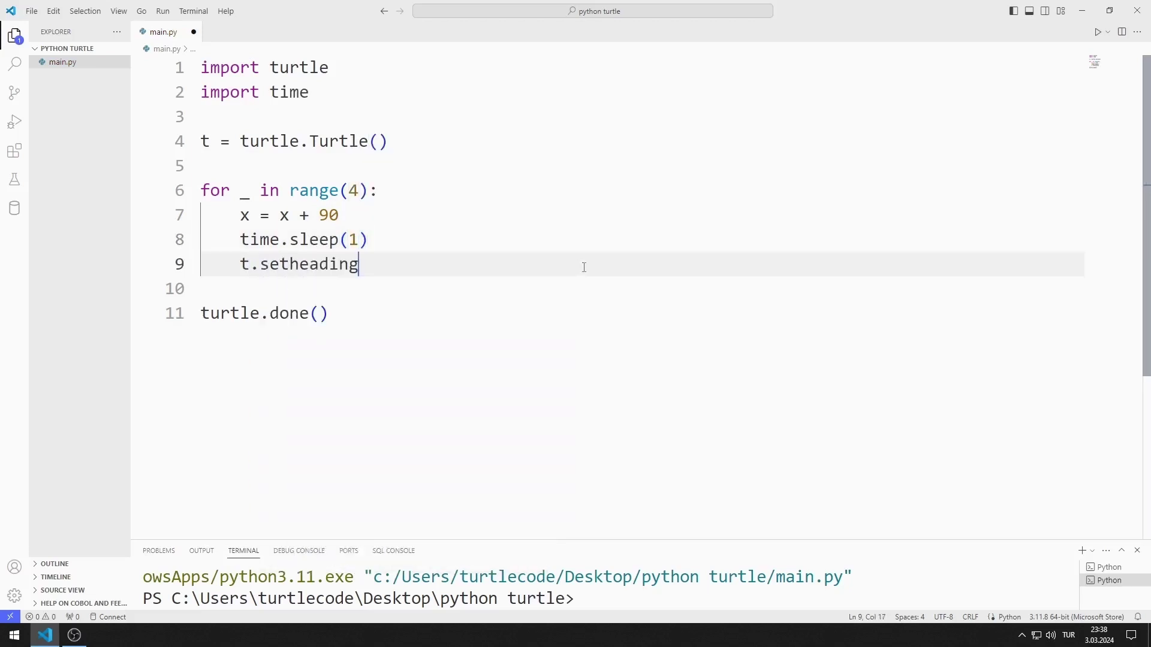
type("(x)")
Step: Finish the loop body with a pause and t.forward(250), and add x = 0 above it
key("Return")
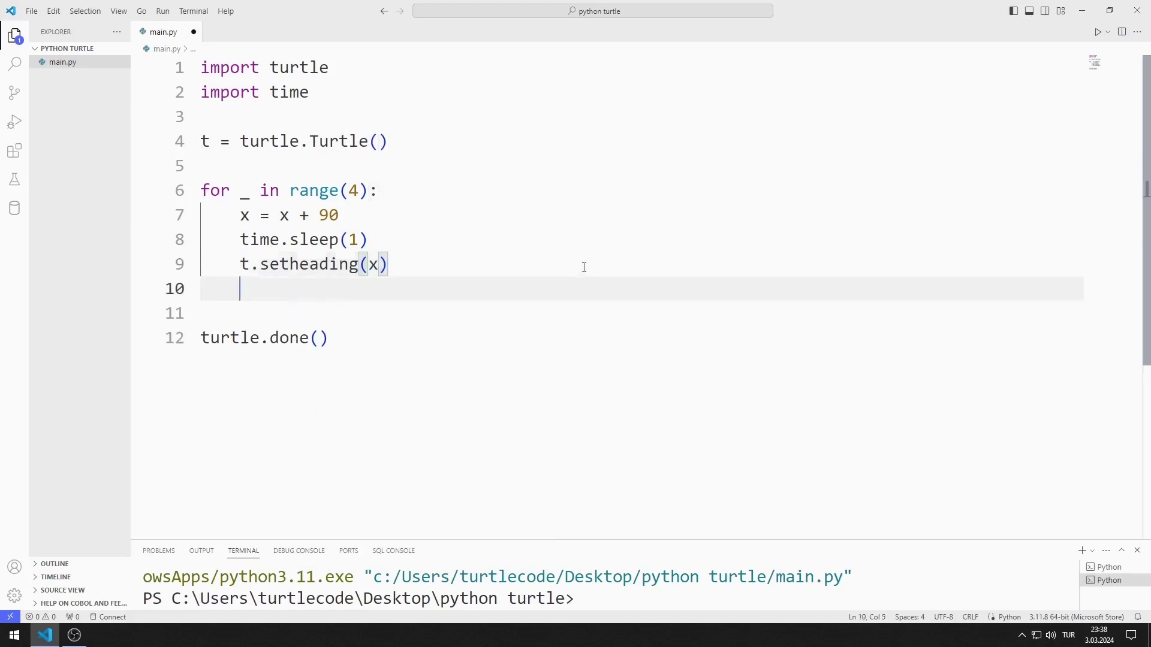
type("time.sleep")
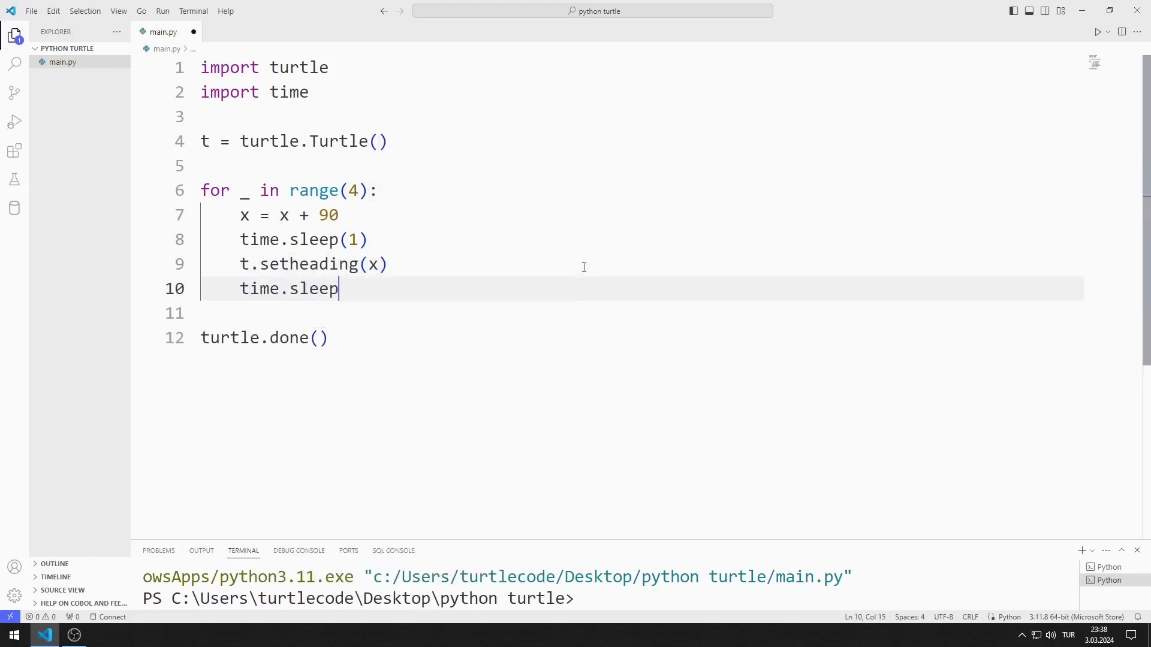
type("(1)")
key("Return")
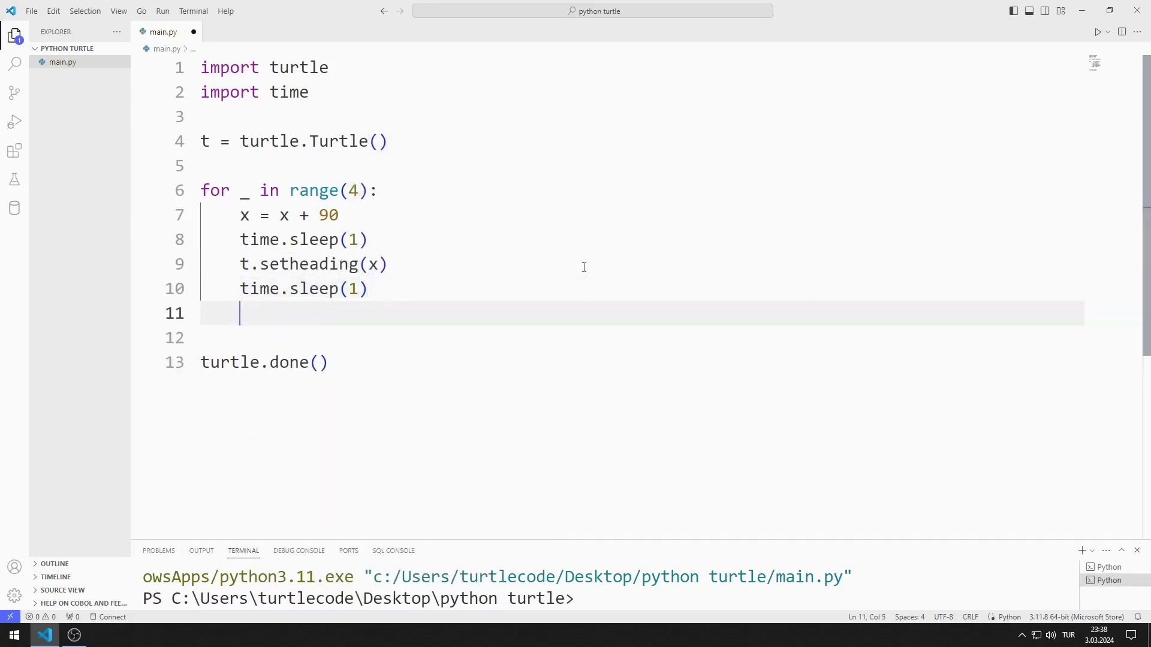
type("t.forward")
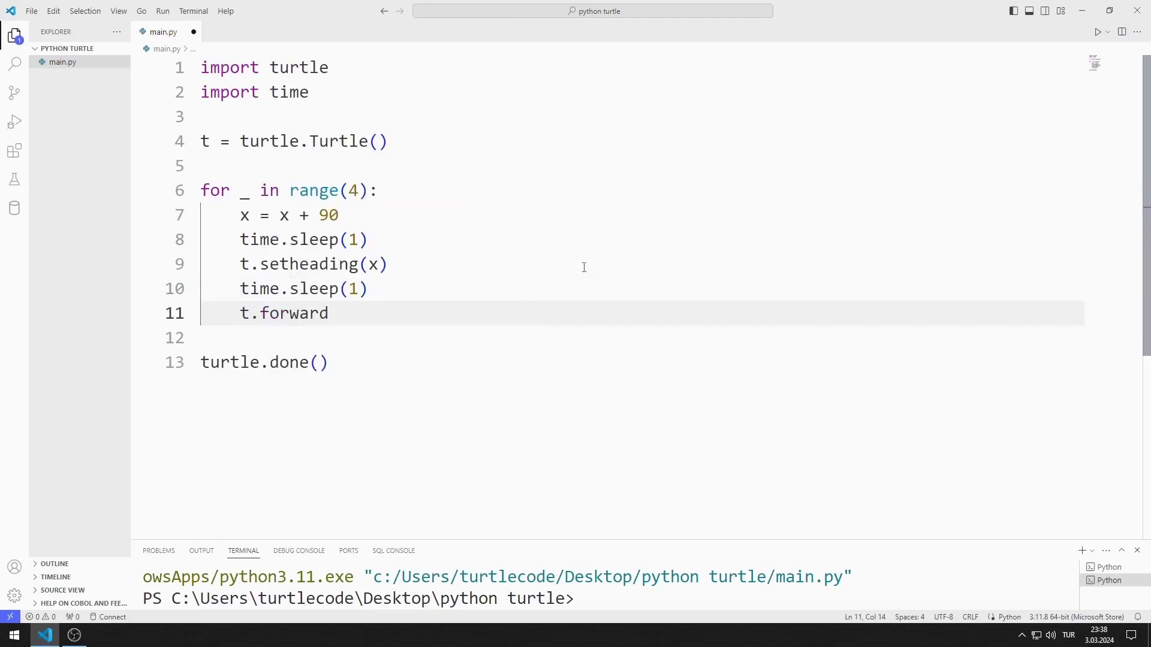
type("(250)")
left_click(249, 168)
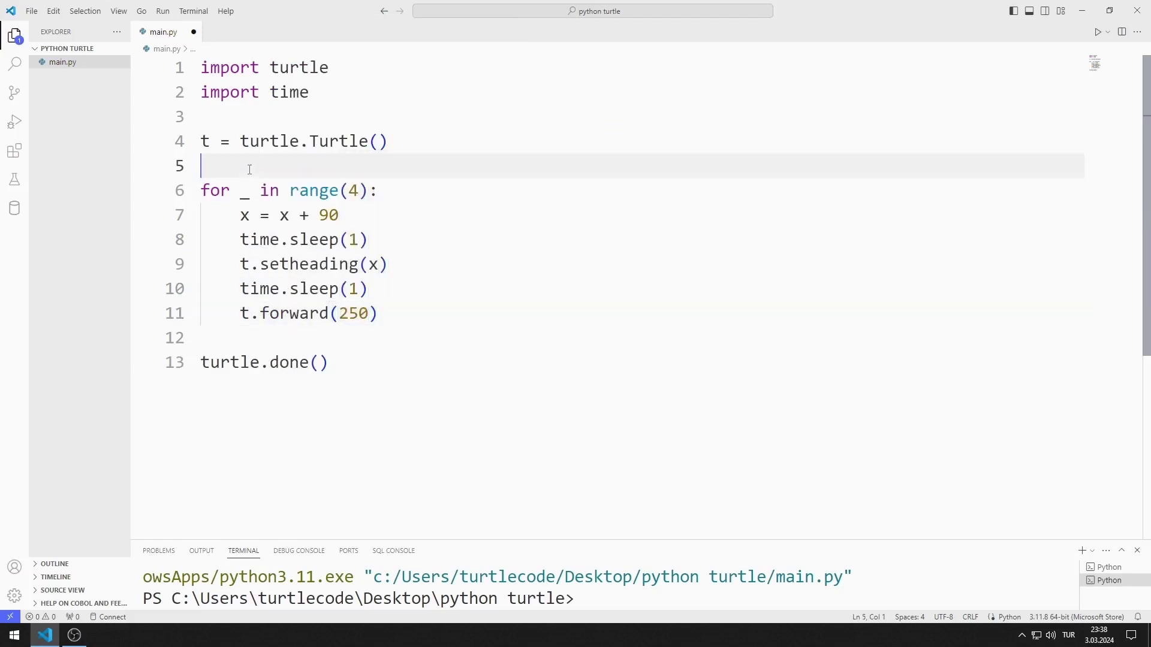
key("Return")
type("x = 0")
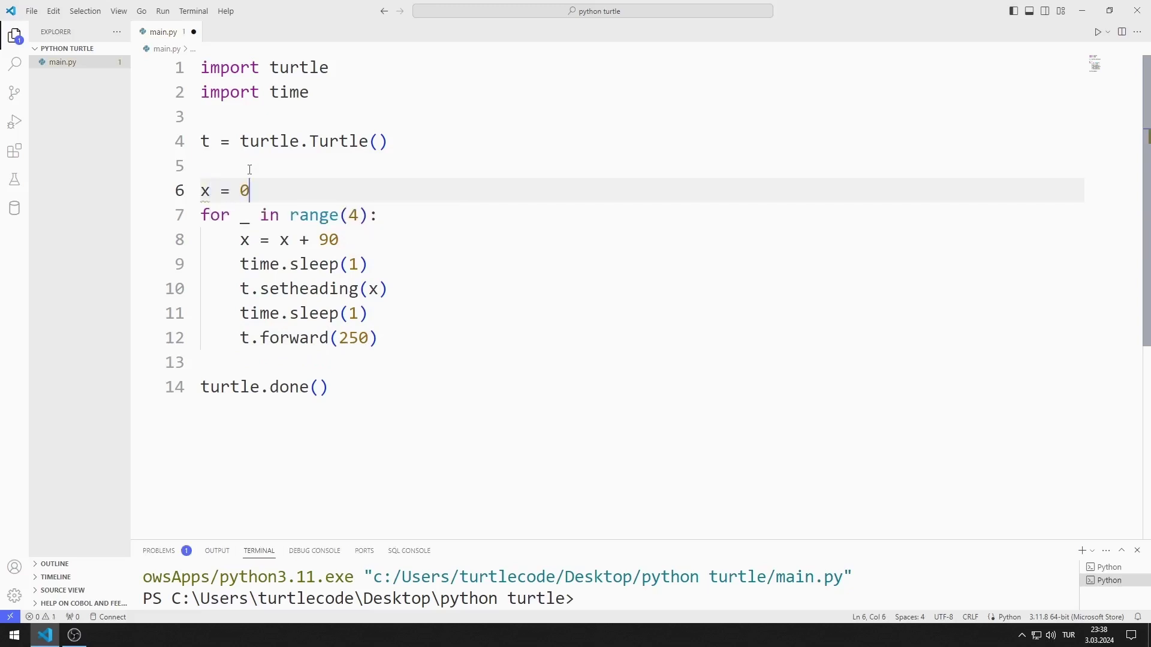
Step: Run main.py to draw the square with 250-unit sides
left_click(1098, 33)
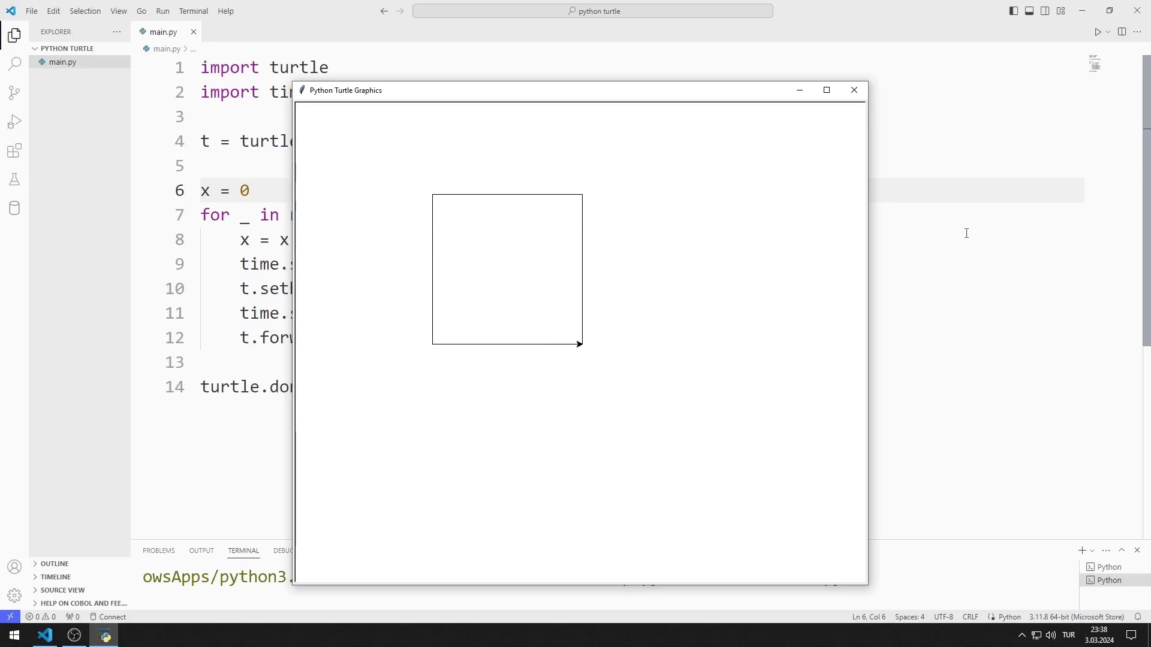
Step: Change the loop to range(6), 60-degree increments and forward(200)
left_click(855, 90)
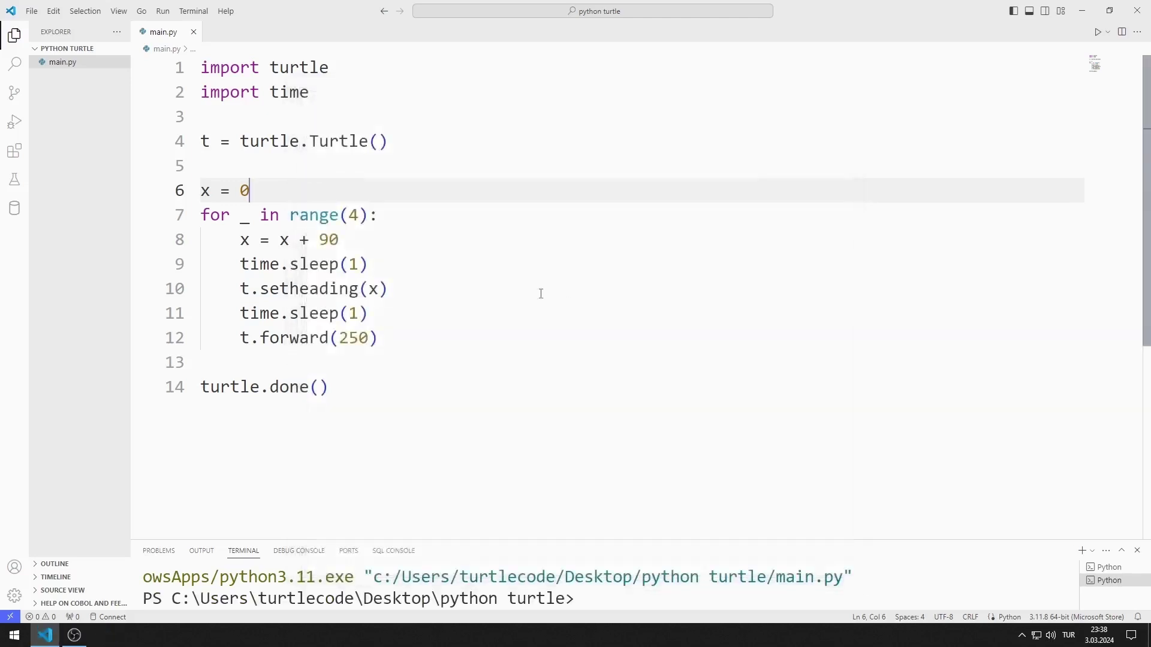
left_click(363, 215)
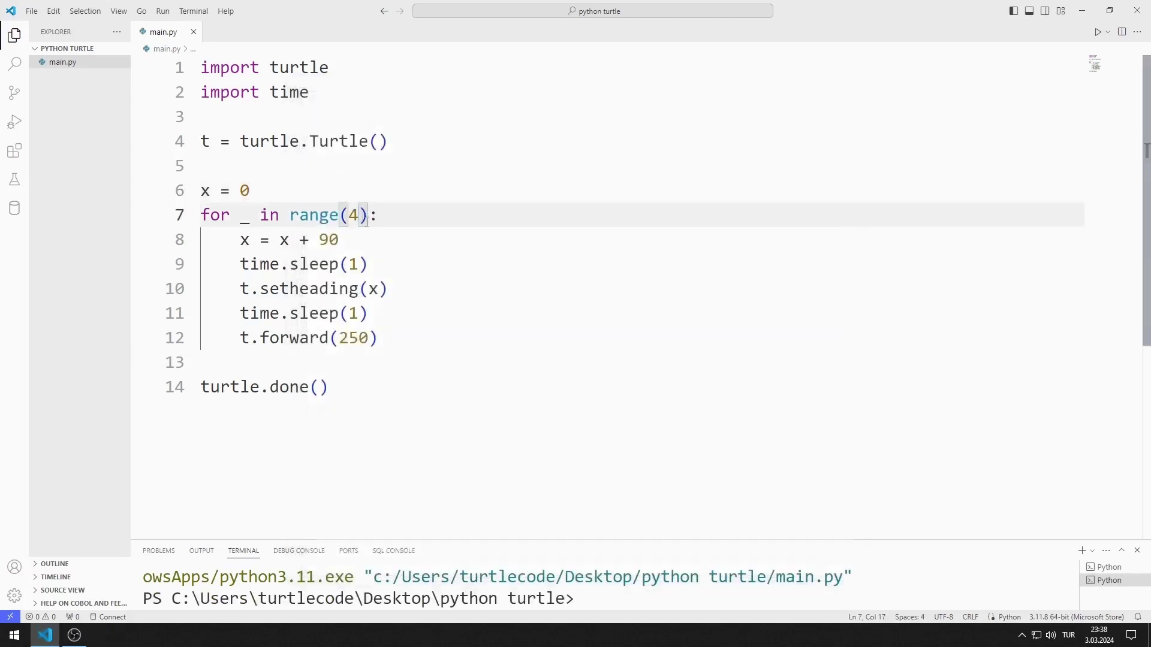
key("BackSpace")
type("6")
left_click(355, 240)
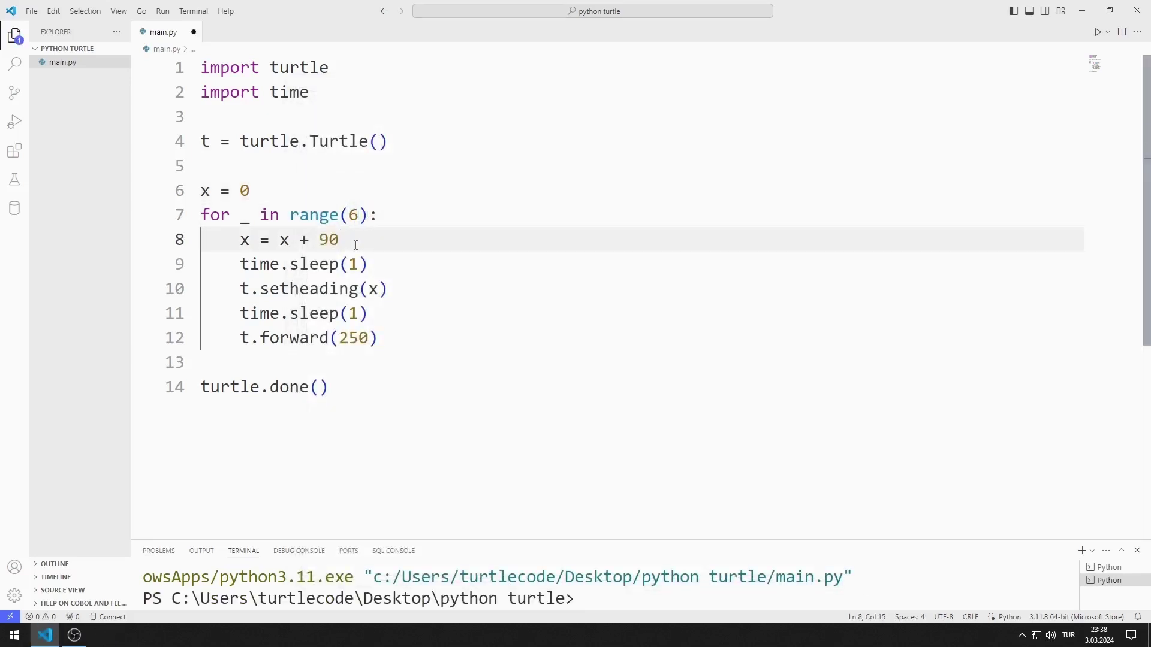
key("BackSpace")
key("BackSpace")
type("0")
double_click(357, 338)
type("200")
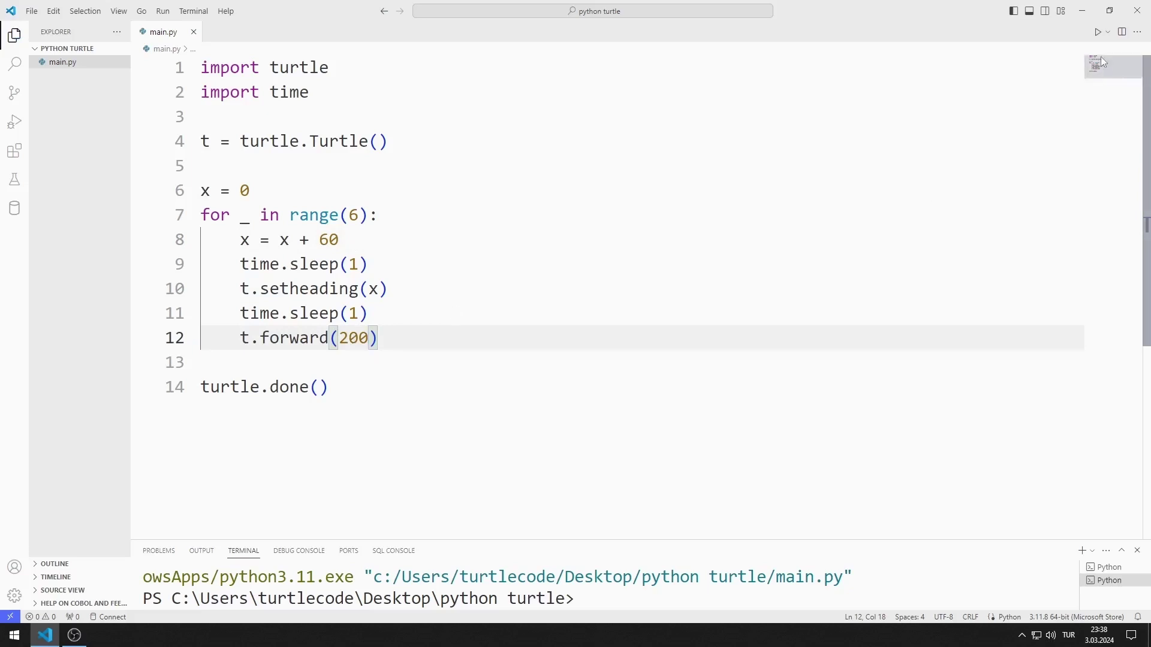
Step: Run the six-pass loop script to draw the hexagon
left_click(1098, 31)
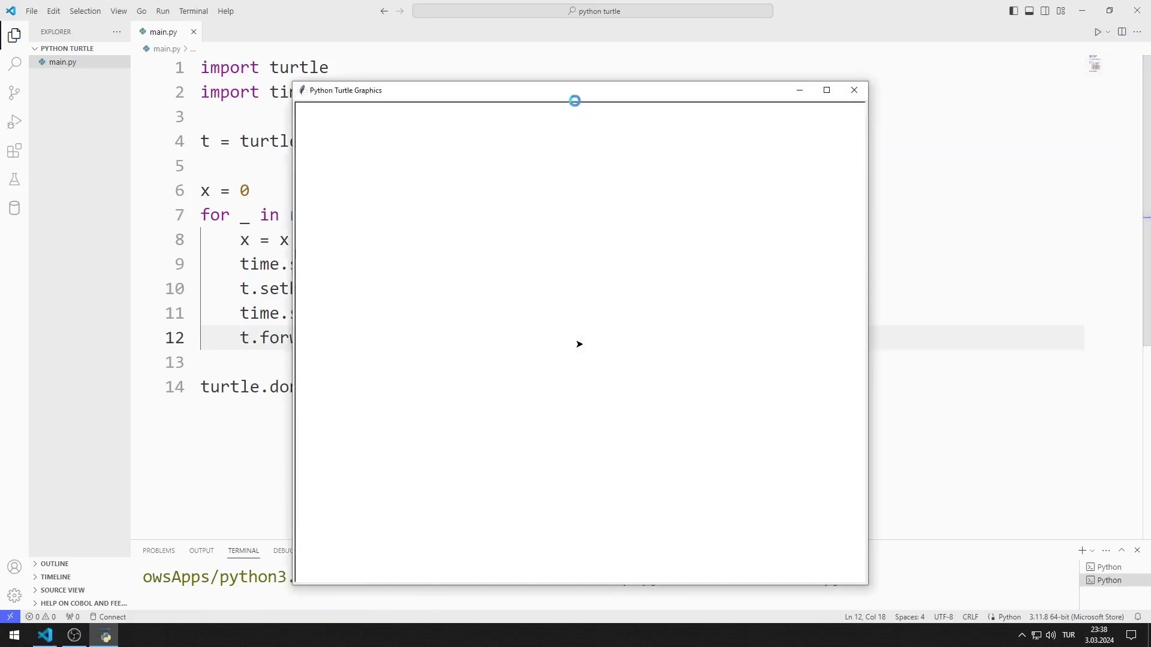